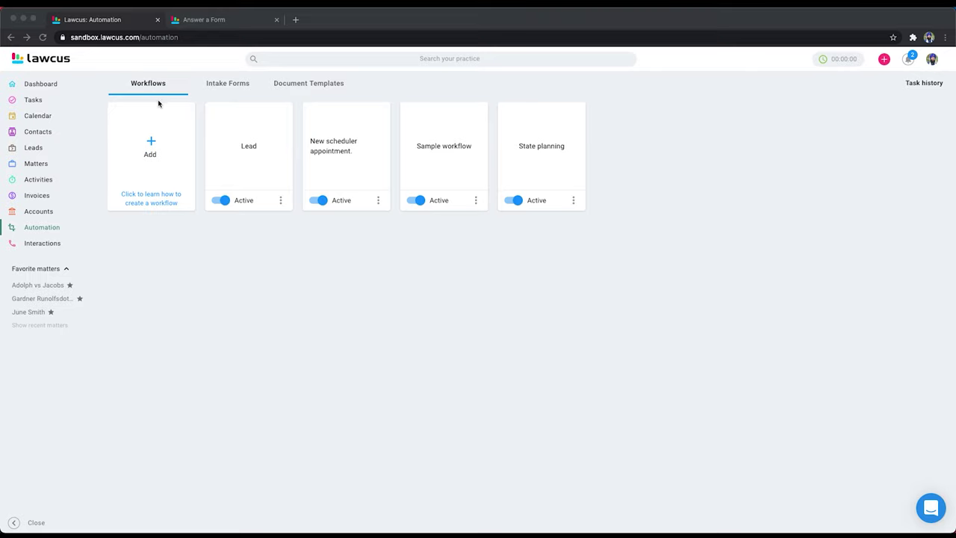
# Create a new workflow and name it 'Sample Drip Campaign'
pyautogui.click(153, 151)
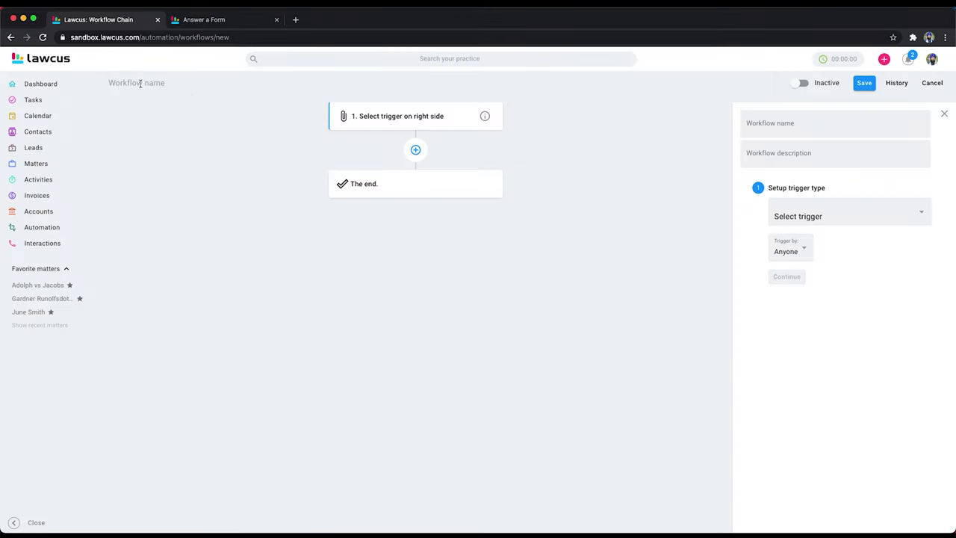
pyautogui.click(140, 83)
pyautogui.write('Sa')
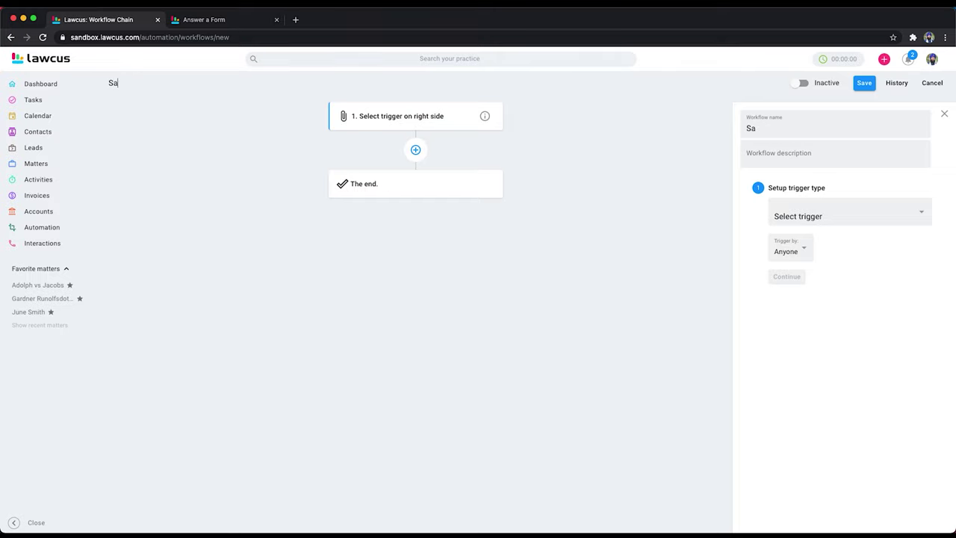
pyautogui.write('mple ')
pyautogui.write('Dr')
pyautogui.write('ip Cam')
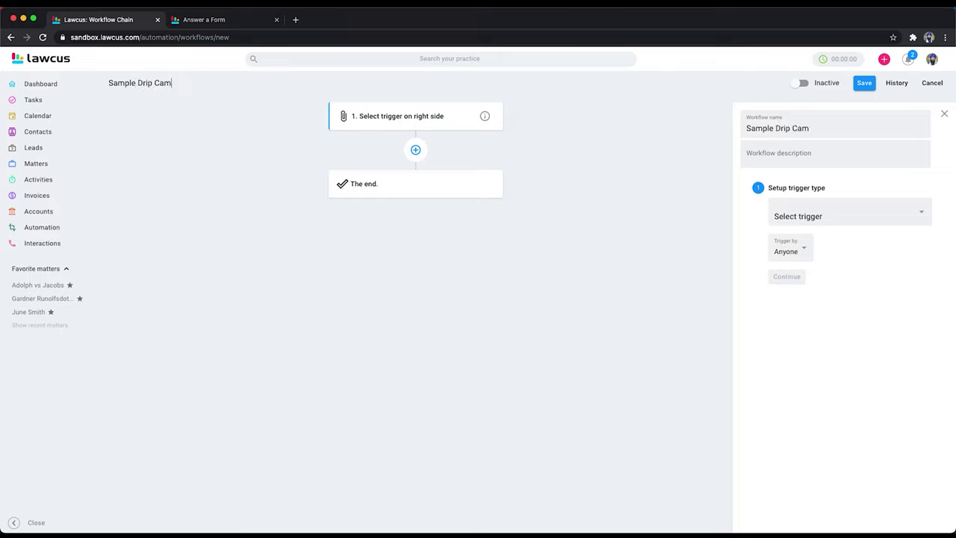
pyautogui.write('paign')
# Trigger the workflow on Lead created in the Lead Intake pipeline, Prospect stage
pyautogui.click(809, 214)
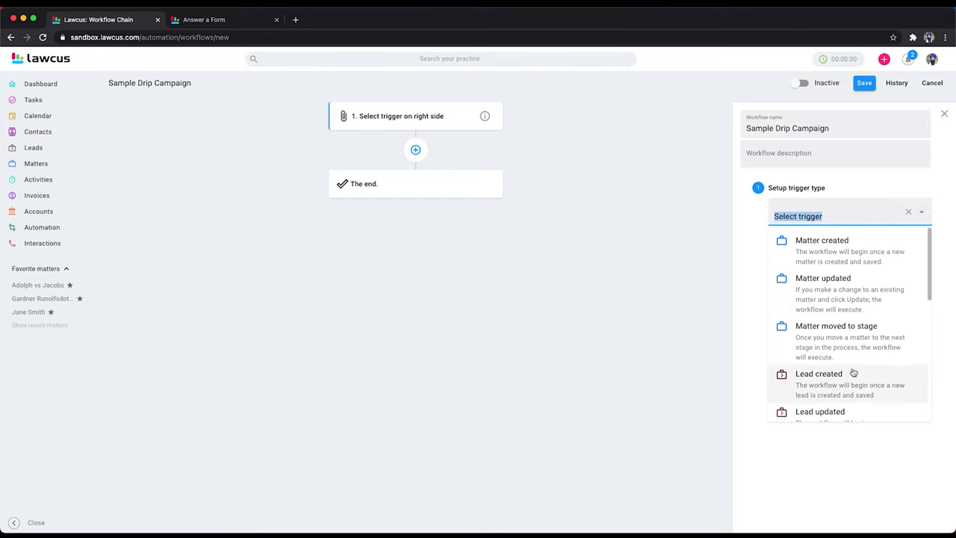
pyautogui.click(849, 376)
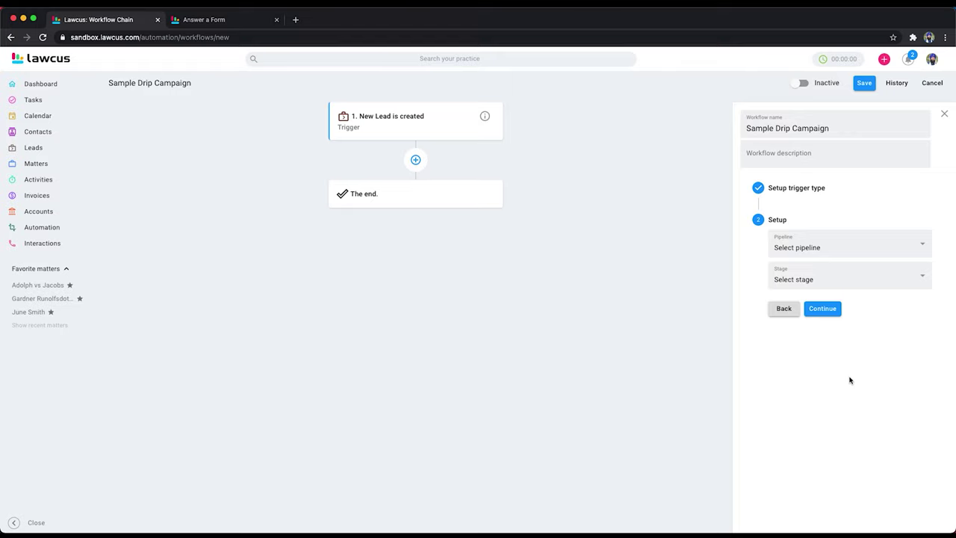
pyautogui.click(841, 251)
pyautogui.click(800, 260)
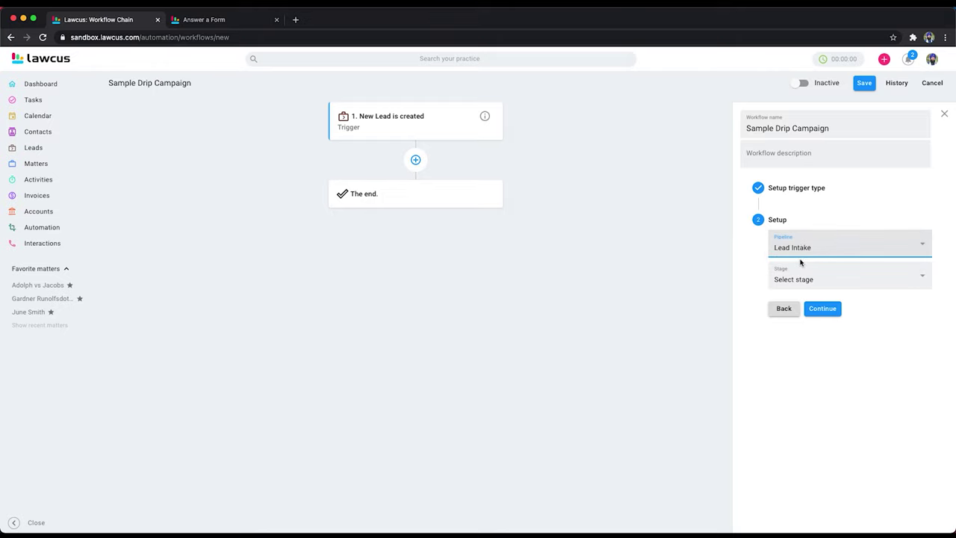
pyautogui.click(831, 286)
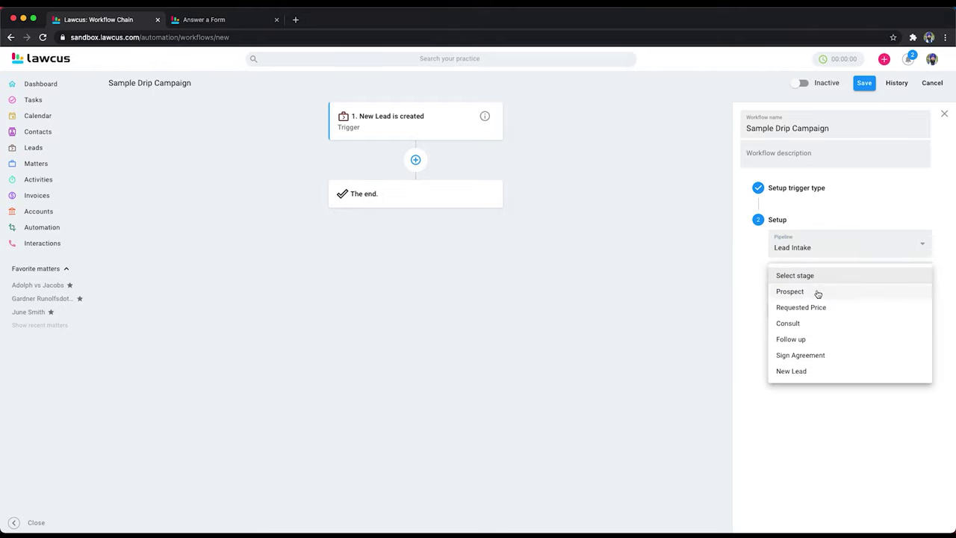
pyautogui.click(818, 292)
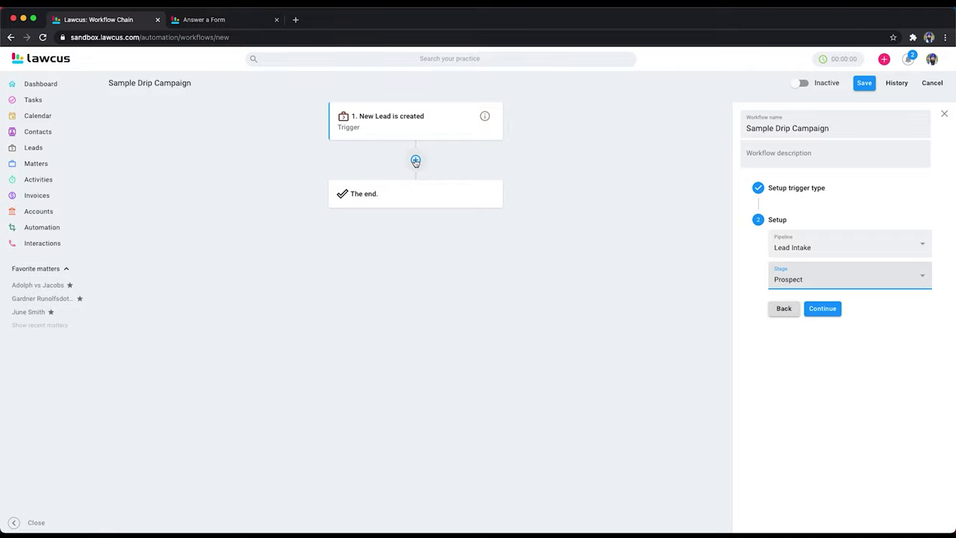
# Add a Time delay step right after the new-lead trigger
pyautogui.click(416, 161)
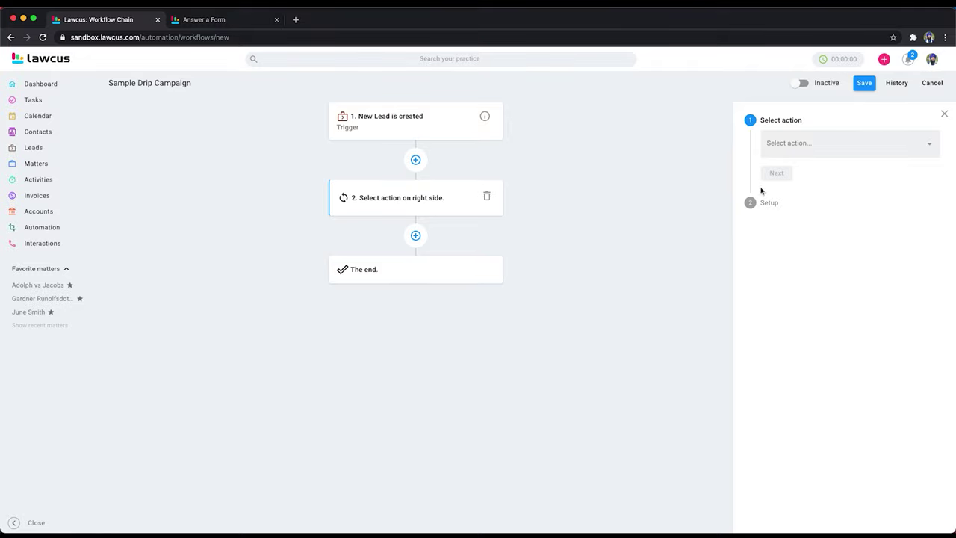
pyautogui.click(861, 148)
pyautogui.scroll(-3, 888, 321)
pyautogui.scroll(-2, 887, 325)
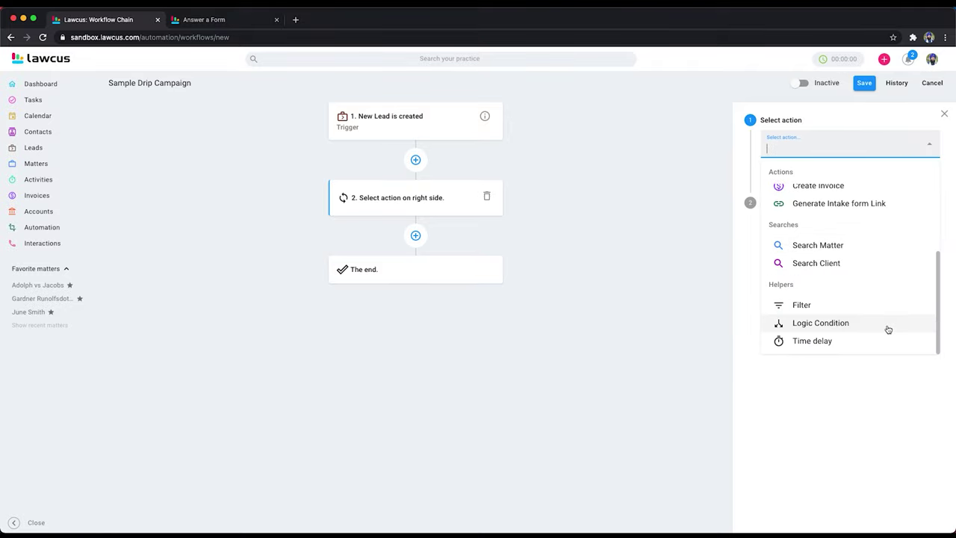
pyautogui.click(827, 344)
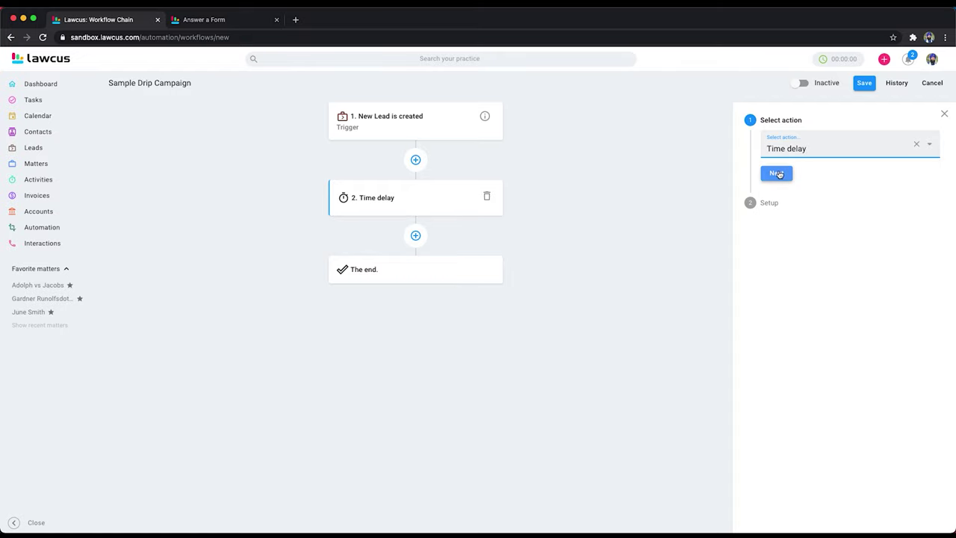
pyautogui.click(775, 173)
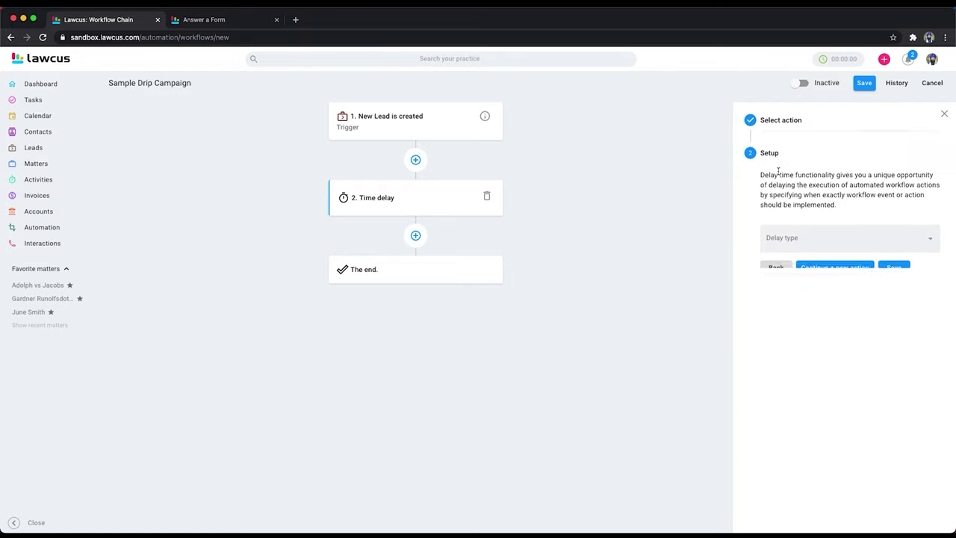
# Set the delay to a set amount of 2 days
pyautogui.click(805, 237)
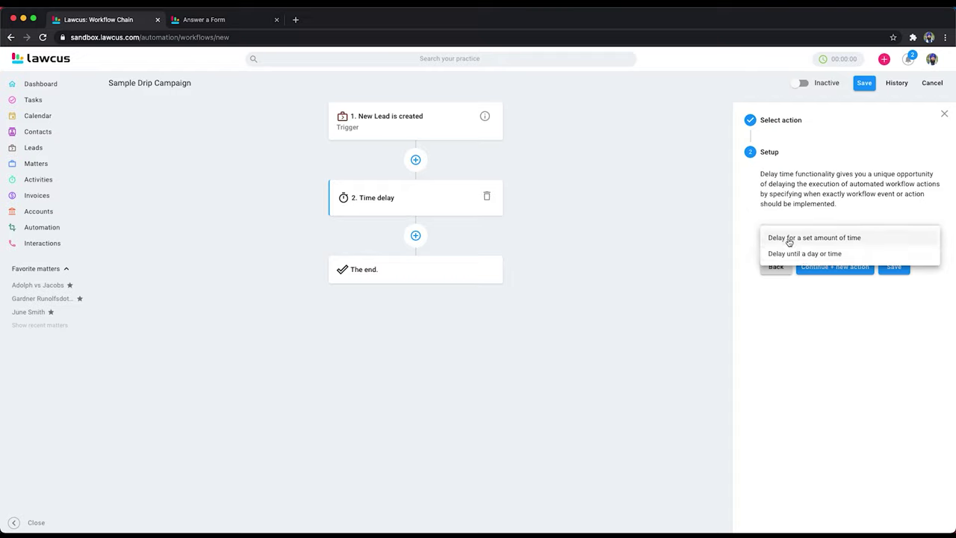
pyautogui.click(788, 240)
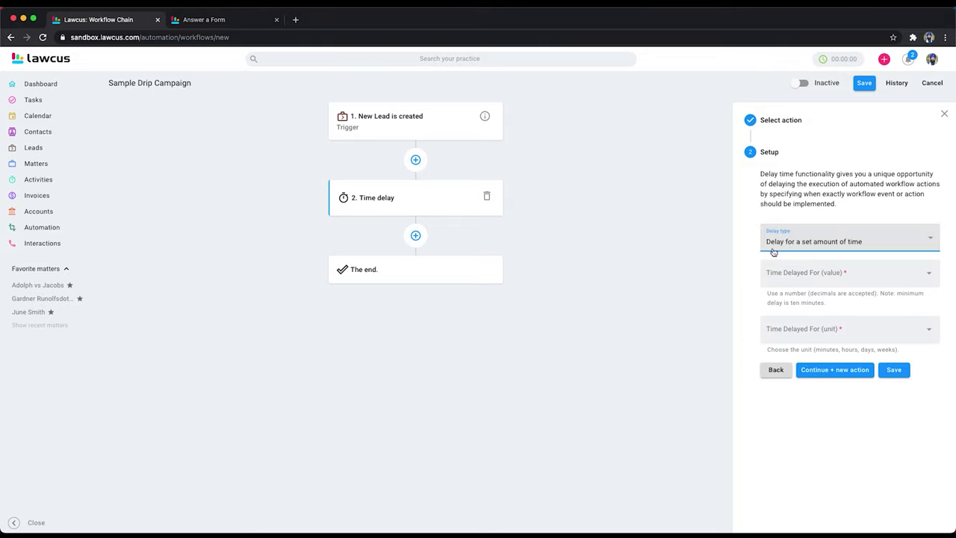
pyautogui.click(783, 274)
pyautogui.write('2')
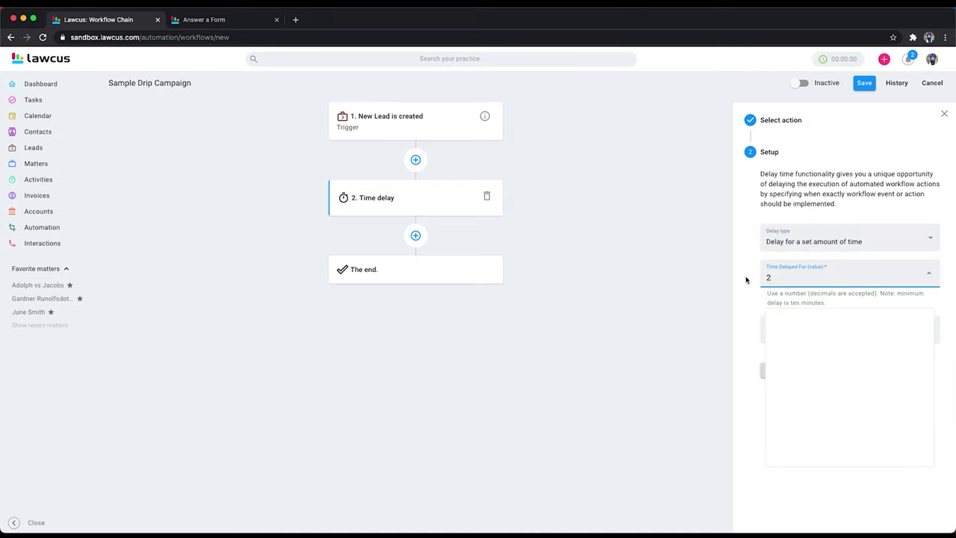
pyautogui.click(745, 280)
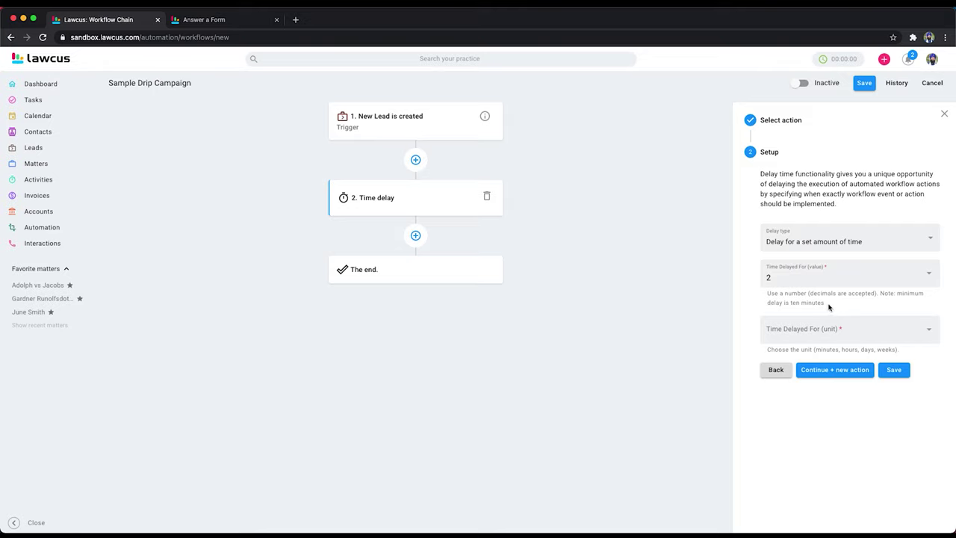
pyautogui.click(790, 330)
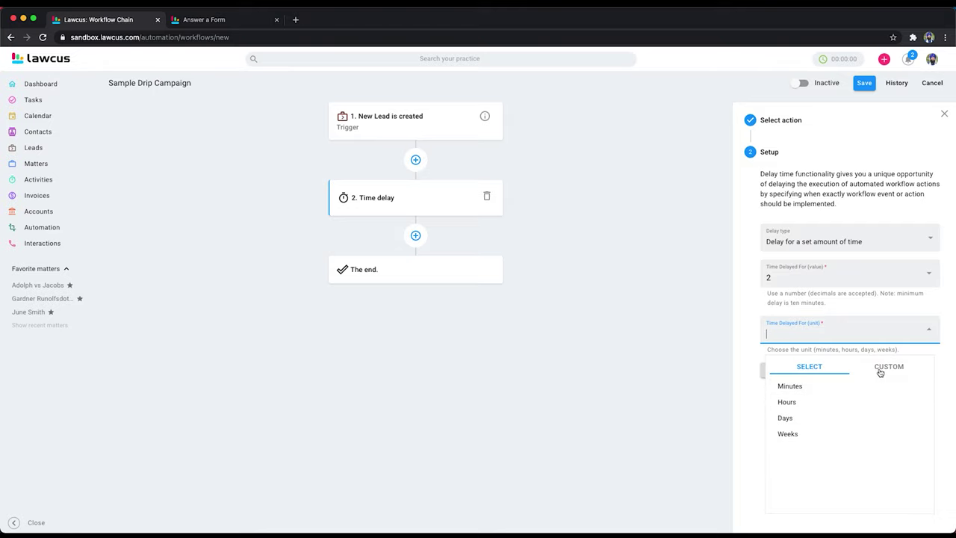
pyautogui.click(789, 418)
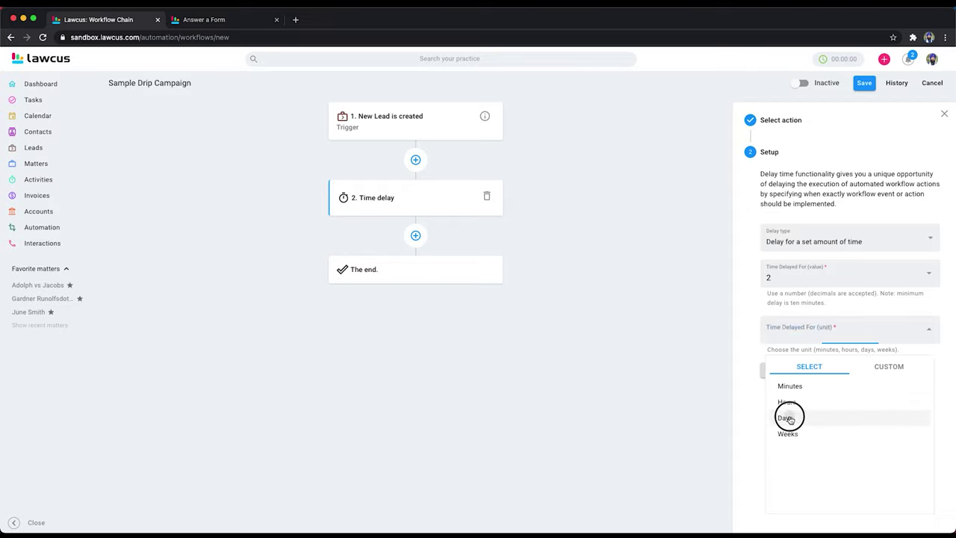
pyautogui.click(746, 339)
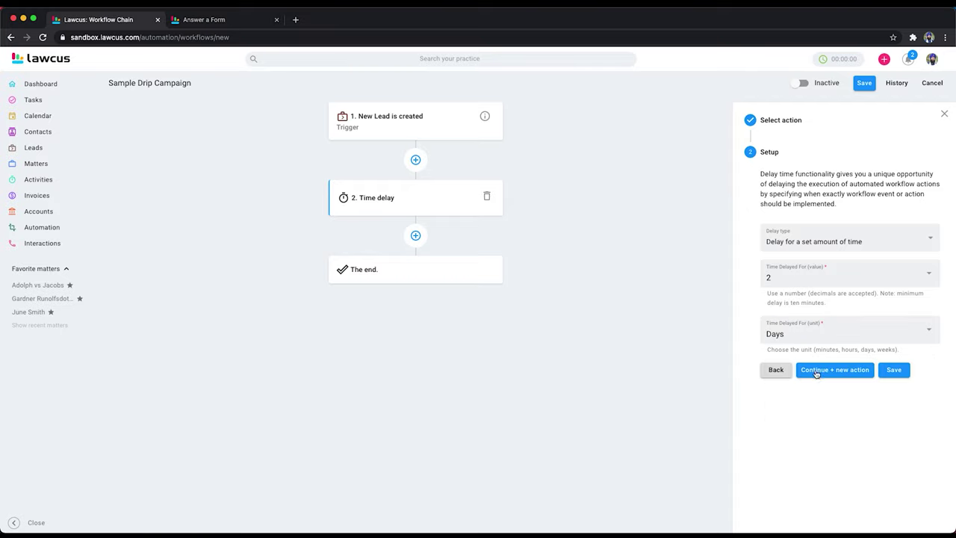
# Add a Send Email action as the workflow's third step
pyautogui.click(828, 375)
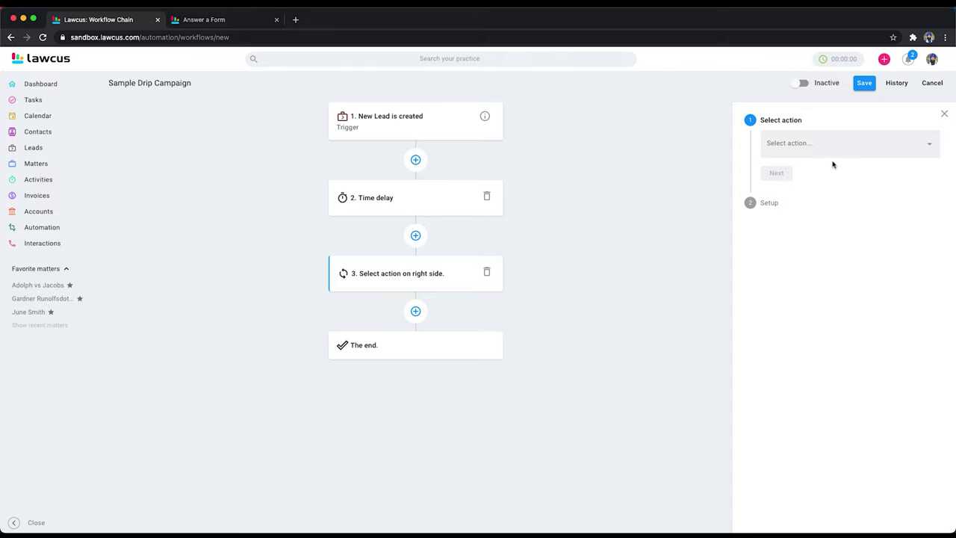
pyautogui.click(817, 142)
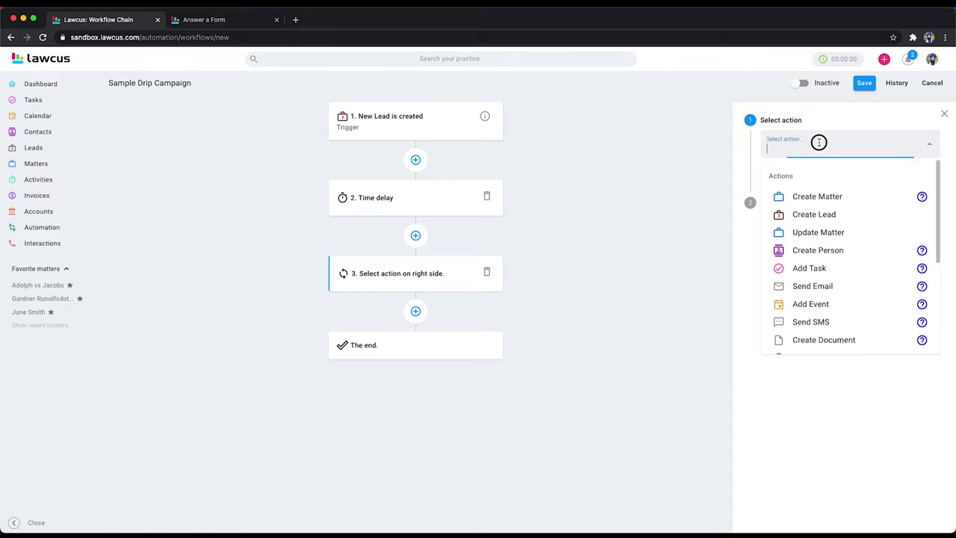
pyautogui.click(814, 286)
pyautogui.click(777, 175)
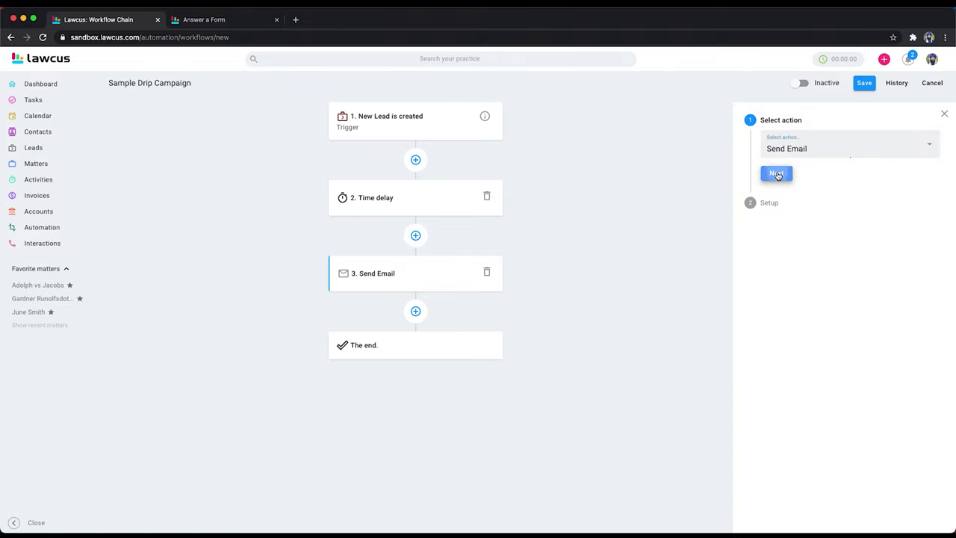
# Send the email from the chosen teammate to the trigger's Client
pyautogui.click(825, 178)
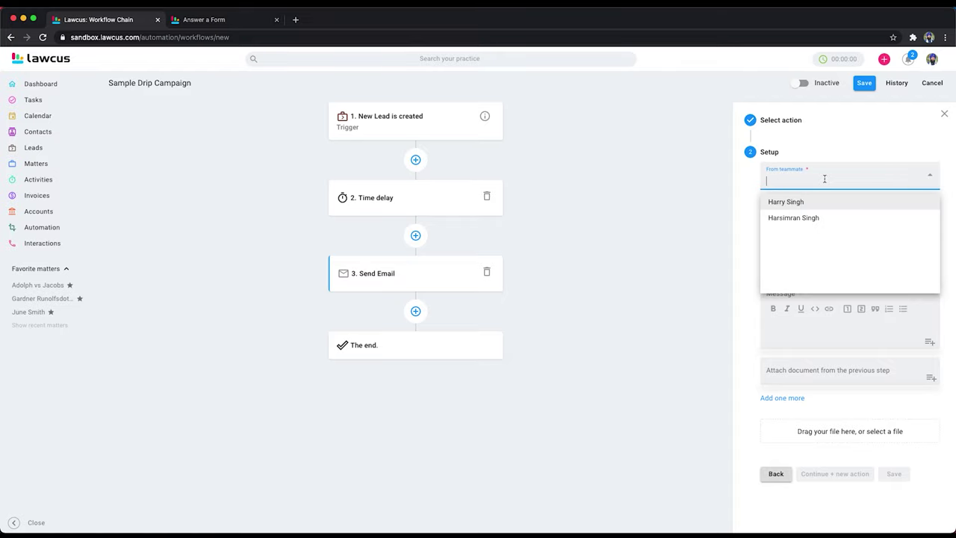
pyautogui.click(792, 203)
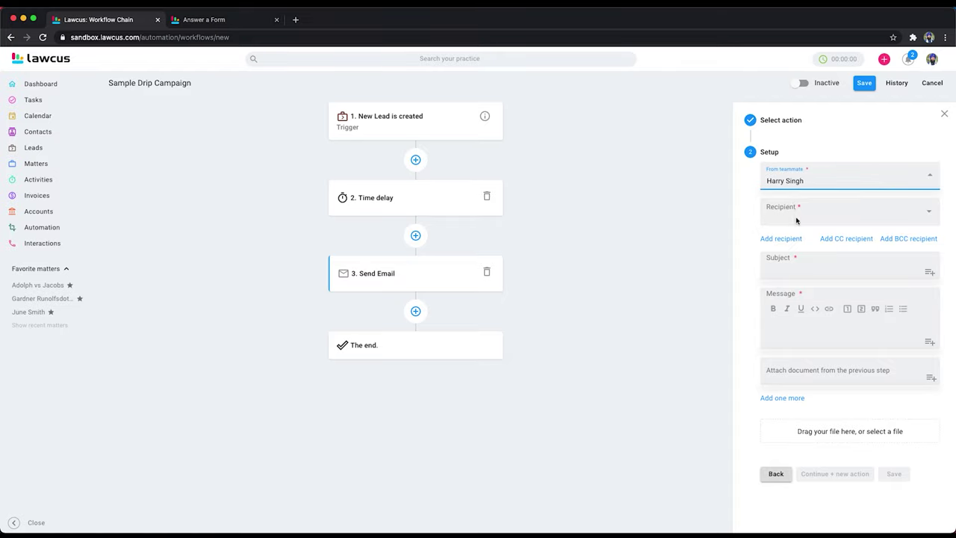
pyautogui.click(796, 219)
pyautogui.click(805, 305)
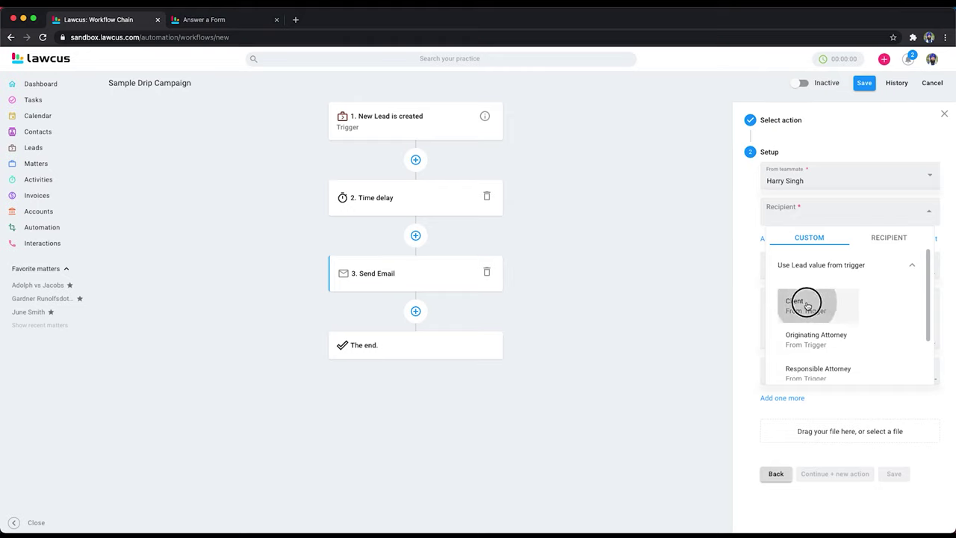
pyautogui.click(747, 224)
pyautogui.write('Dear')
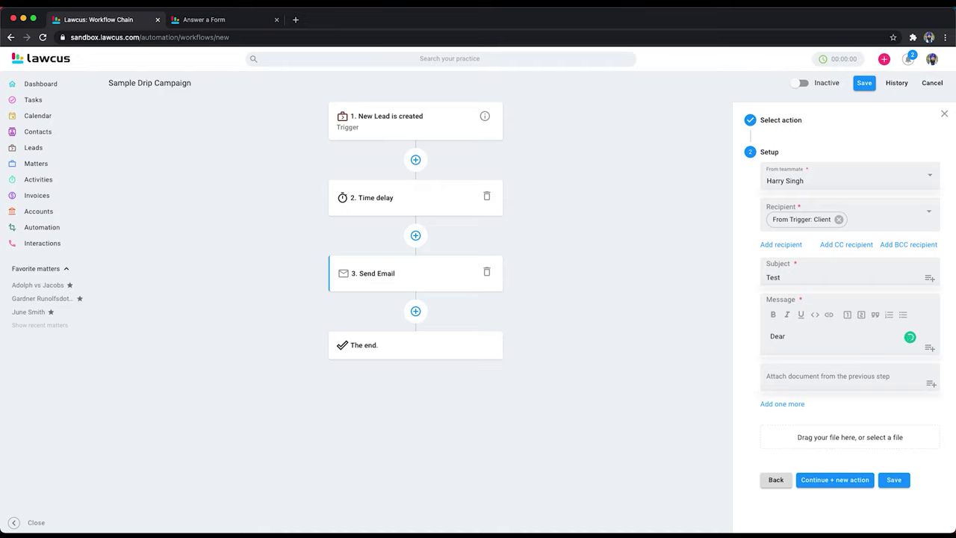
# Greet with 'Dear' plus the lead's First Name and a comma, then save with a new step
pyautogui.click(929, 348)
pyautogui.click(914, 371)
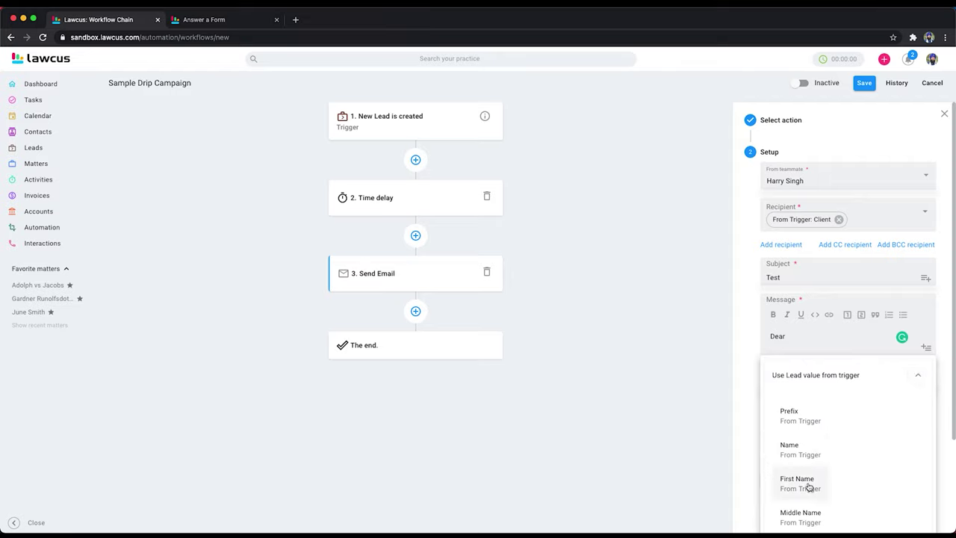
pyautogui.click(807, 483)
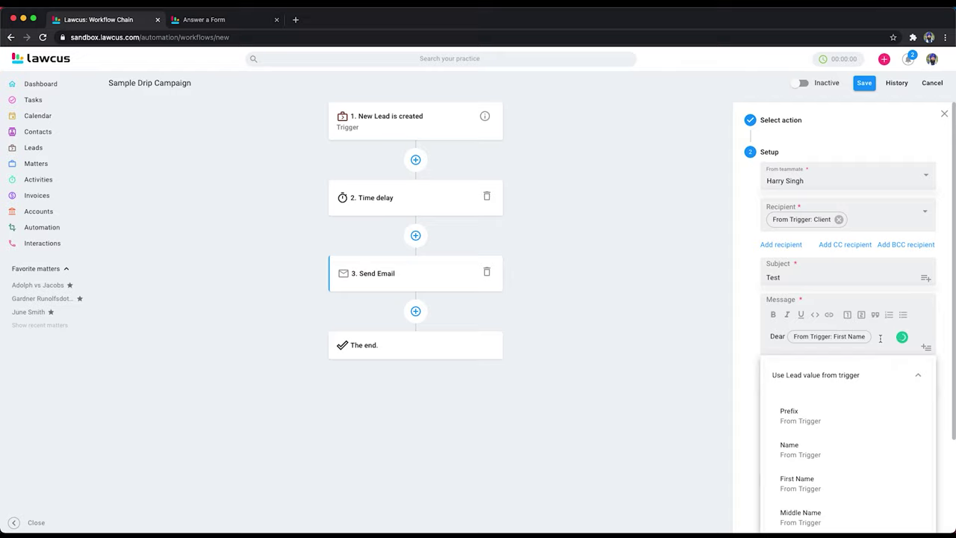
pyautogui.write(' ,')
pyautogui.press('Return')
pyautogui.press('Return')
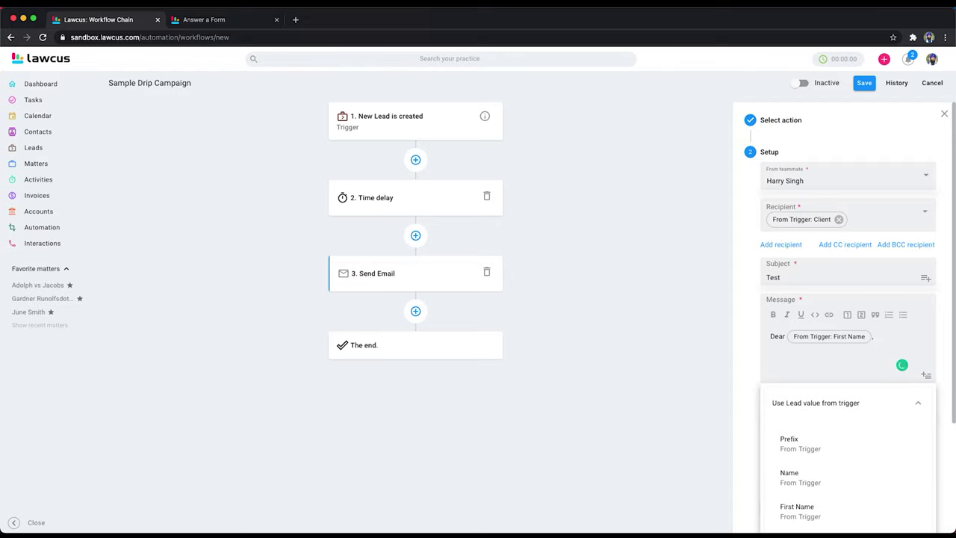
pyautogui.click(751, 374)
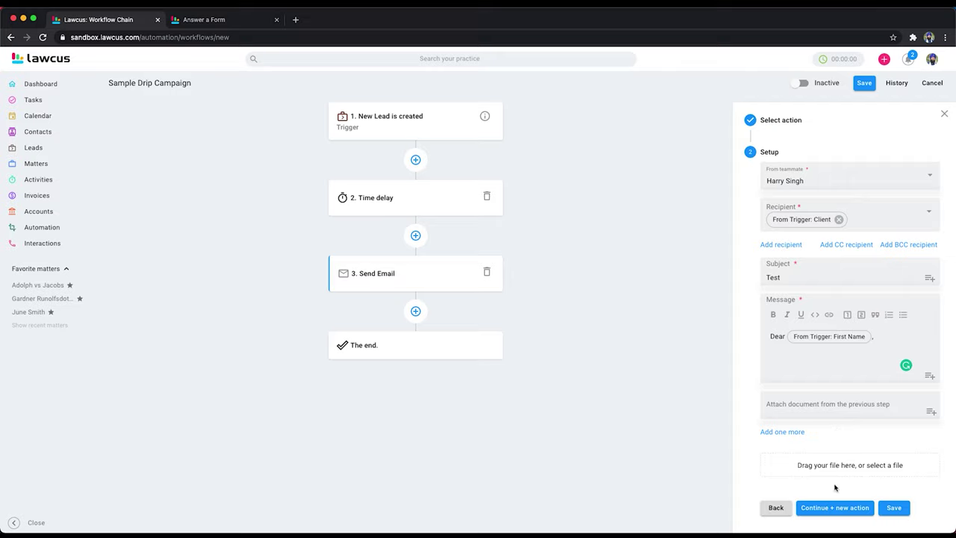
pyautogui.click(835, 508)
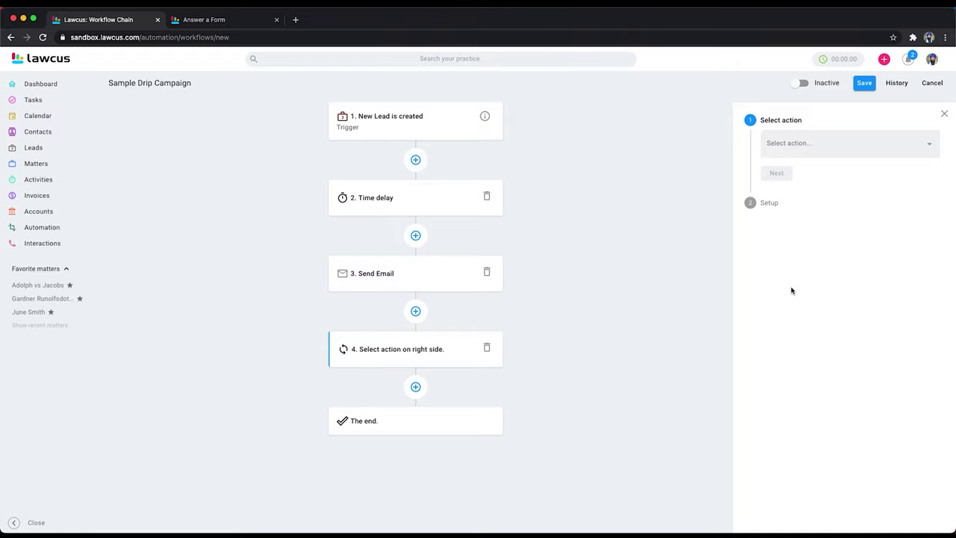
# Make step 4 a Time delay action
pyautogui.click(812, 143)
pyautogui.scroll(-5, 852, 267)
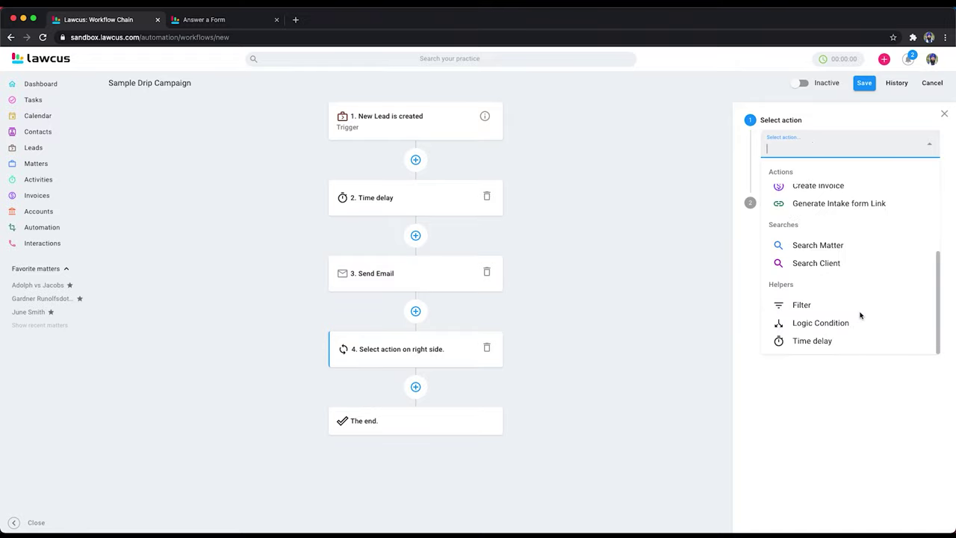
pyautogui.click(824, 343)
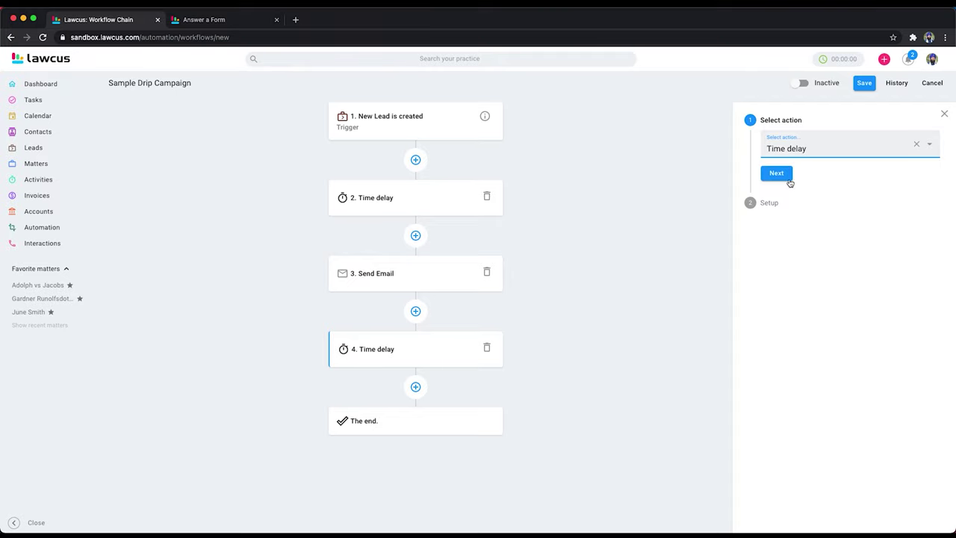
pyautogui.click(779, 174)
# Set the delay to a set amount of 5 days and save with a new step
pyautogui.click(815, 239)
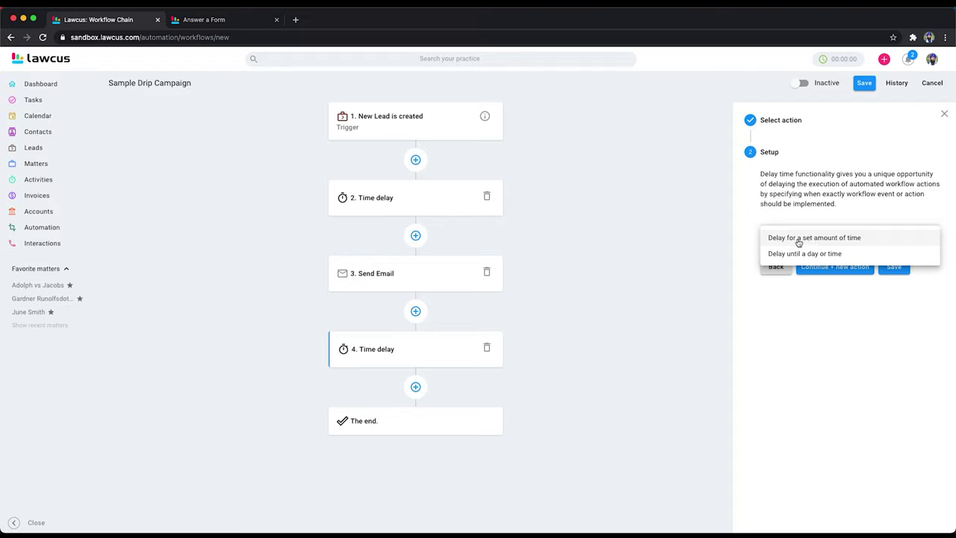
pyautogui.click(800, 239)
pyautogui.click(800, 274)
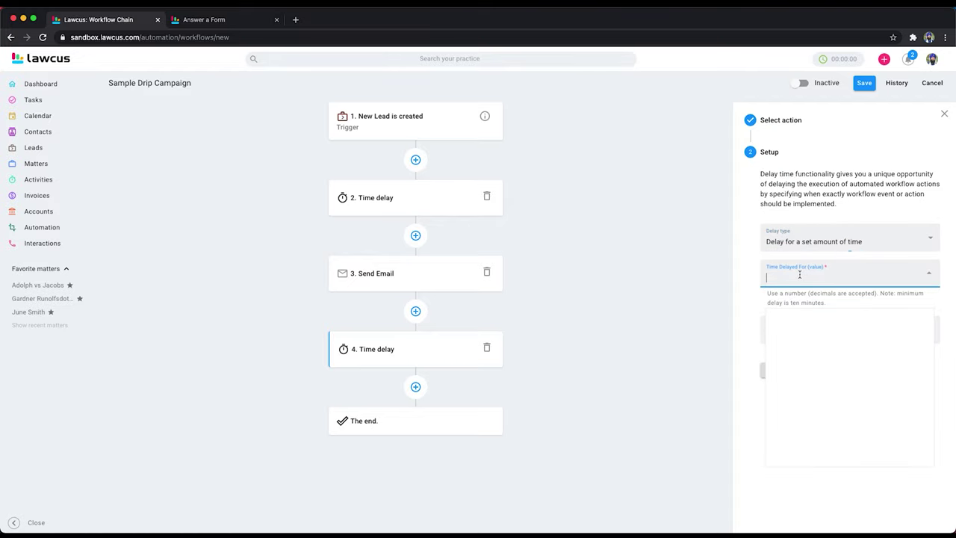
pyautogui.write('5')
pyautogui.click(752, 288)
pyautogui.click(784, 328)
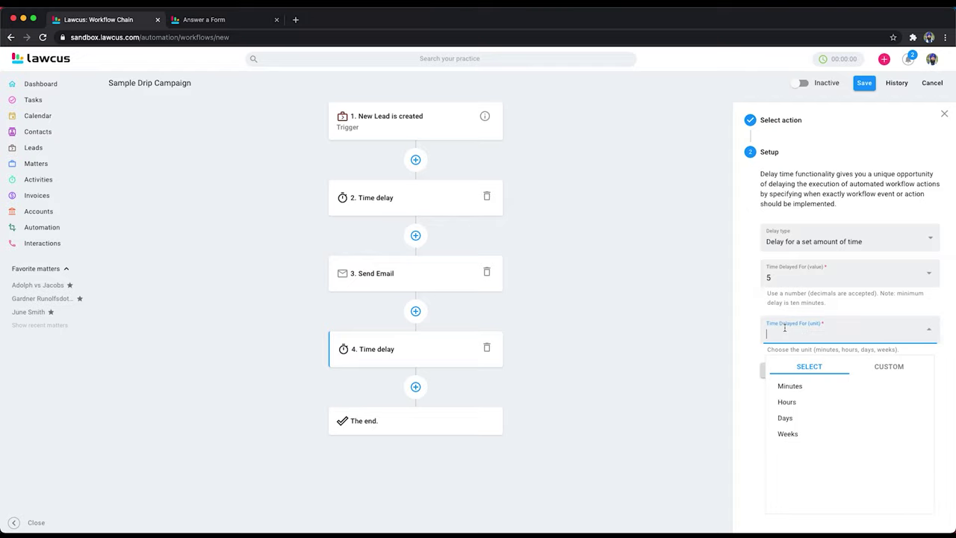
pyautogui.click(787, 418)
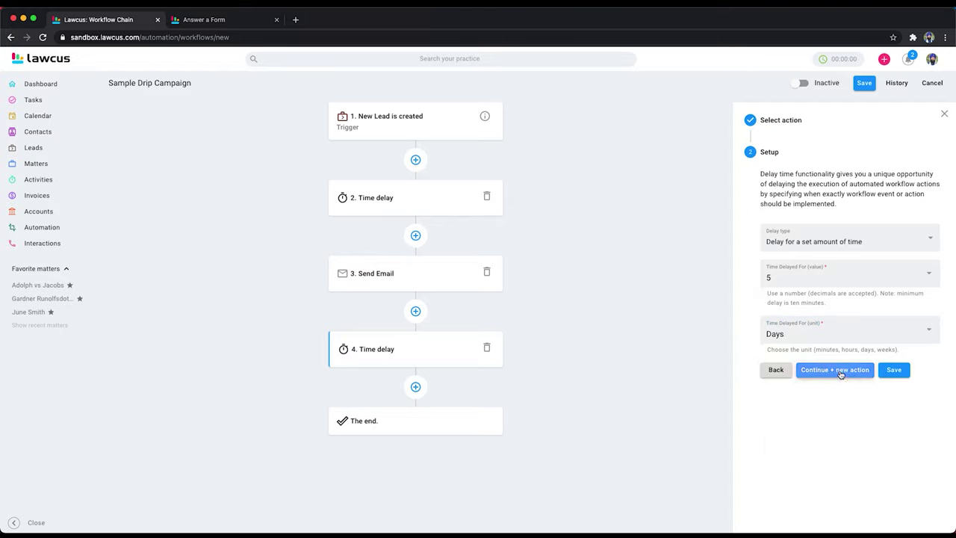
pyautogui.click(805, 371)
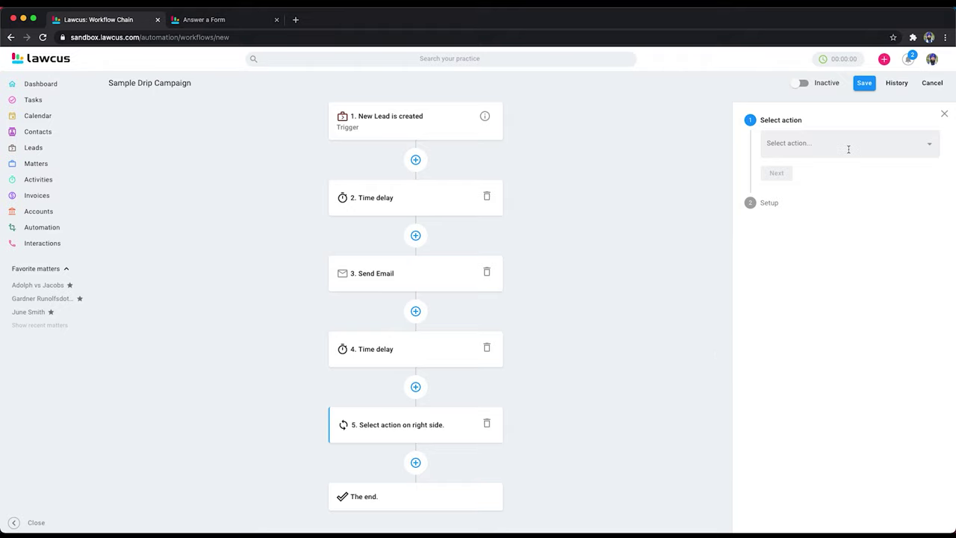
# Choose Send Email as the action for step 5
pyautogui.click(847, 147)
pyautogui.scroll(-1, 842, 299)
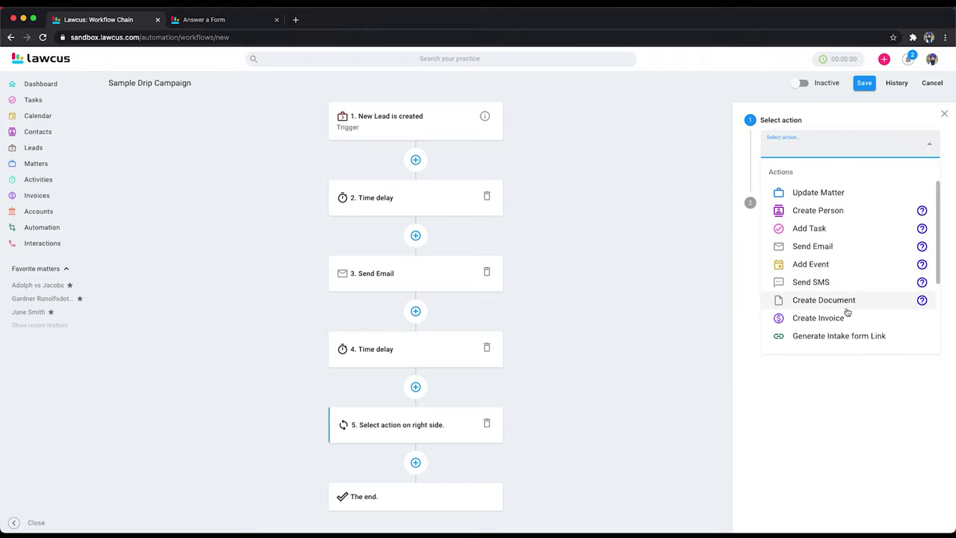
pyautogui.click(818, 246)
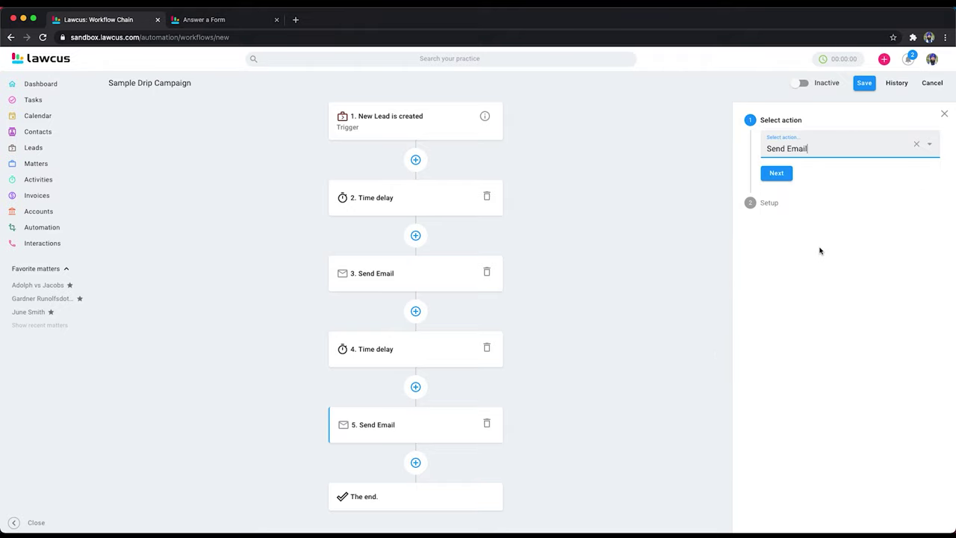
pyautogui.click(776, 174)
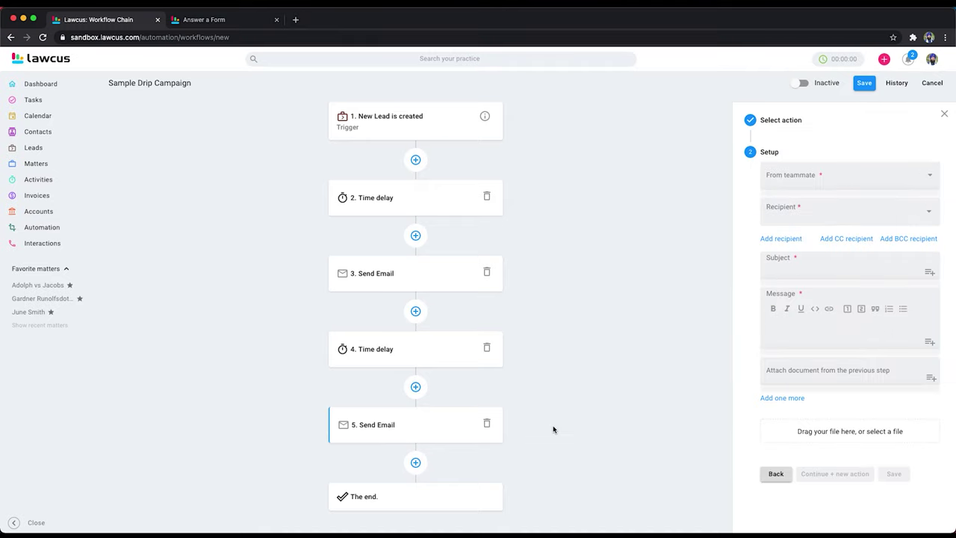
# Add a Send SMS step 6 addressed to the trigger's client
pyautogui.click(415, 462)
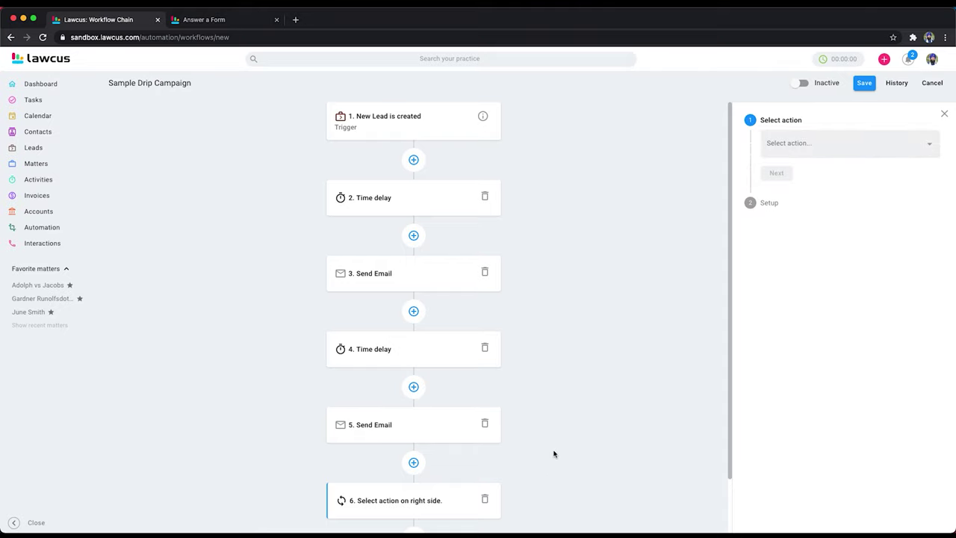
pyautogui.scroll(-2, 602, 338)
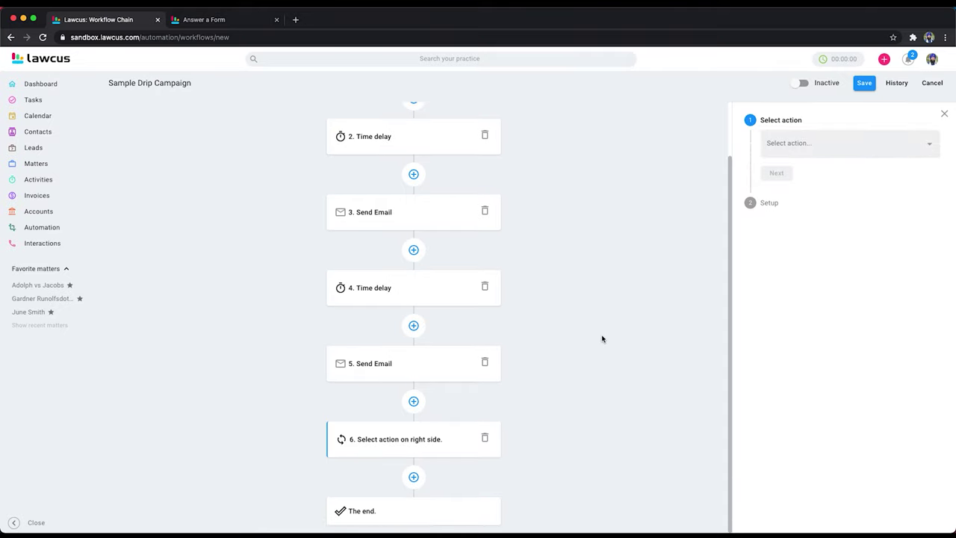
pyautogui.click(812, 149)
pyautogui.click(827, 323)
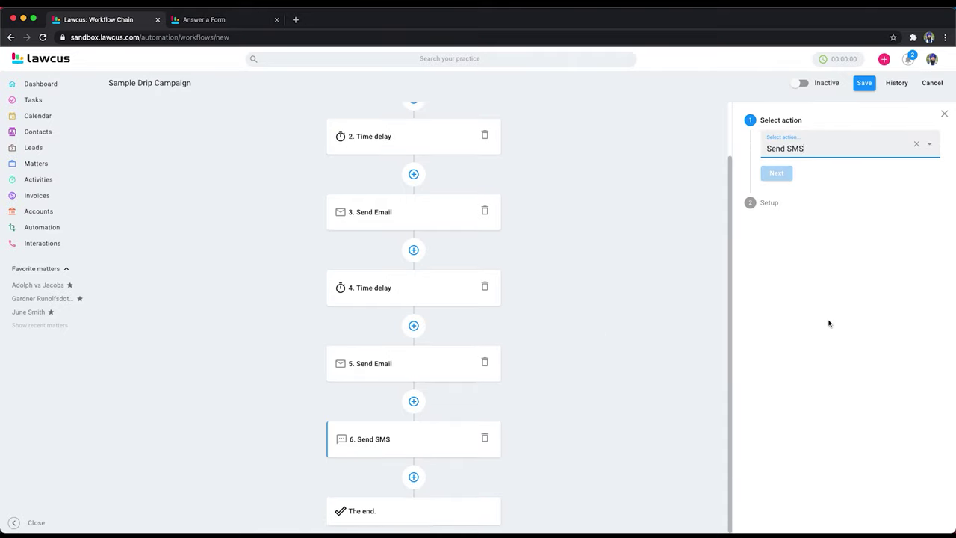
pyautogui.click(775, 173)
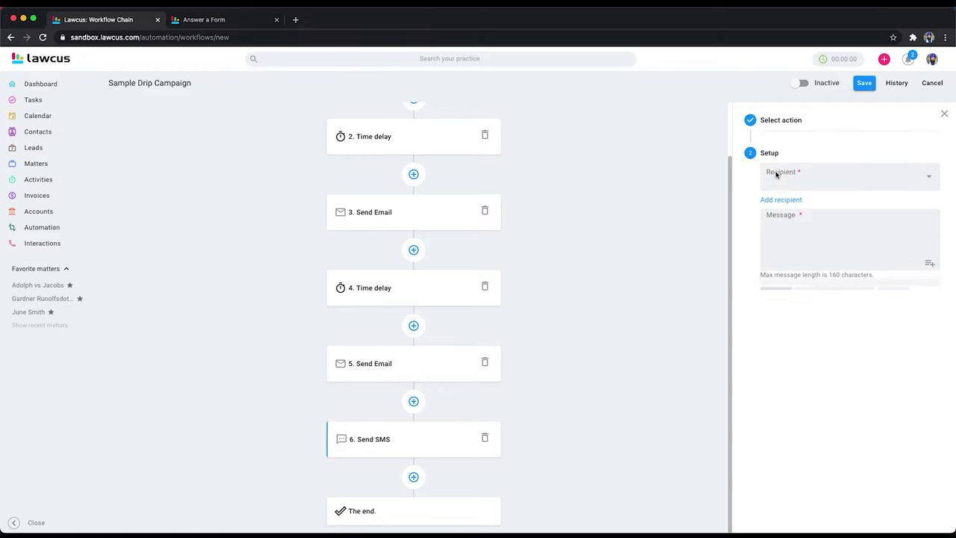
pyautogui.click(813, 186)
pyautogui.click(797, 269)
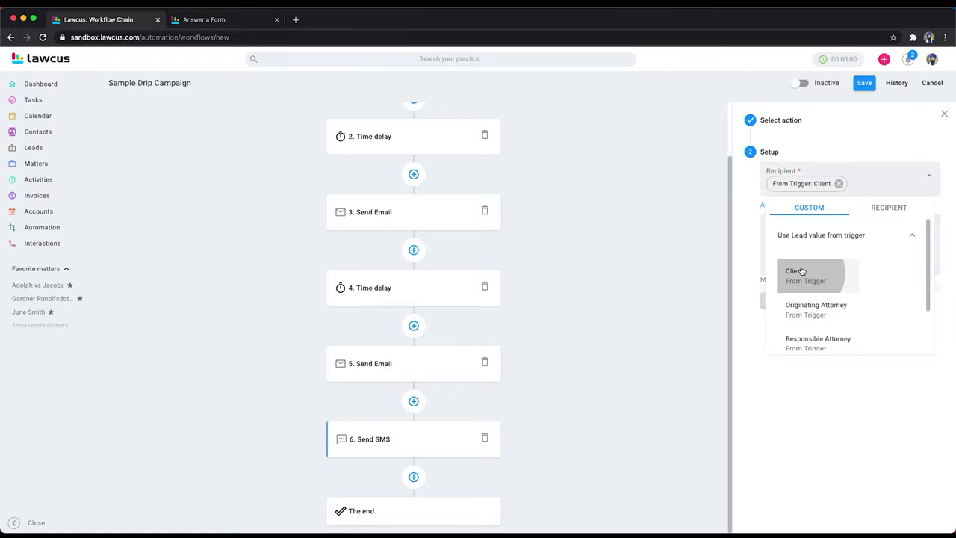
pyautogui.click(741, 202)
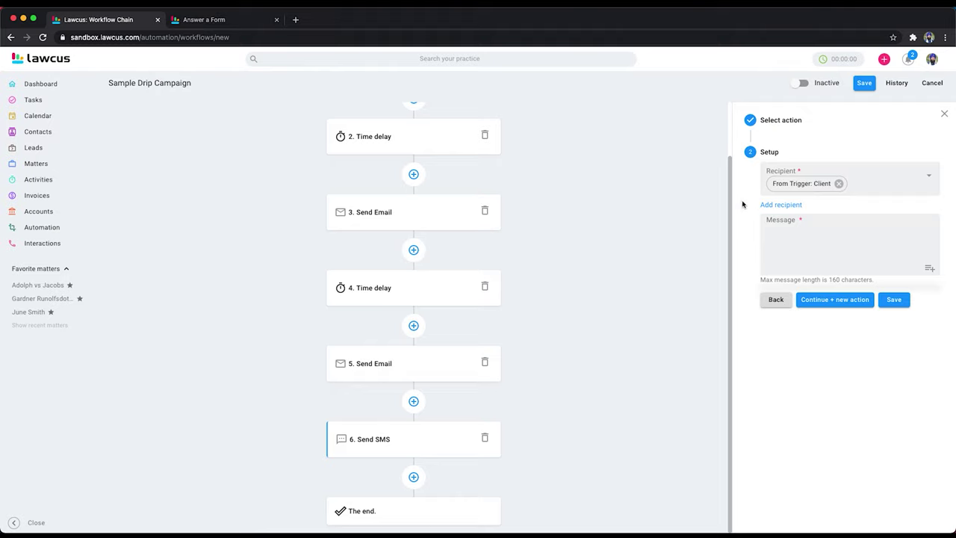
# Write the SMS greeting 'Dear' plus First Name and a comma, then add step 7
pyautogui.click(793, 246)
pyautogui.write('Dear')
pyautogui.click(930, 268)
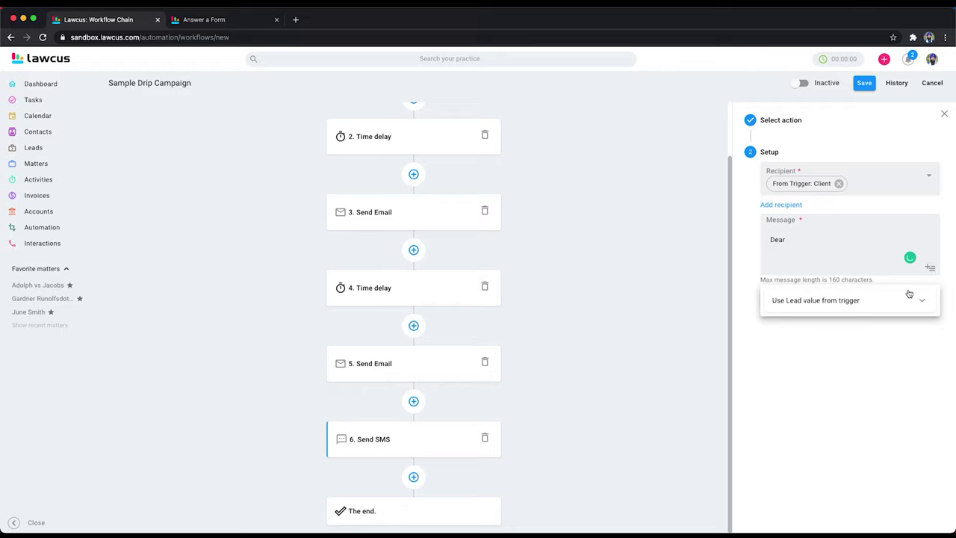
pyautogui.click(806, 412)
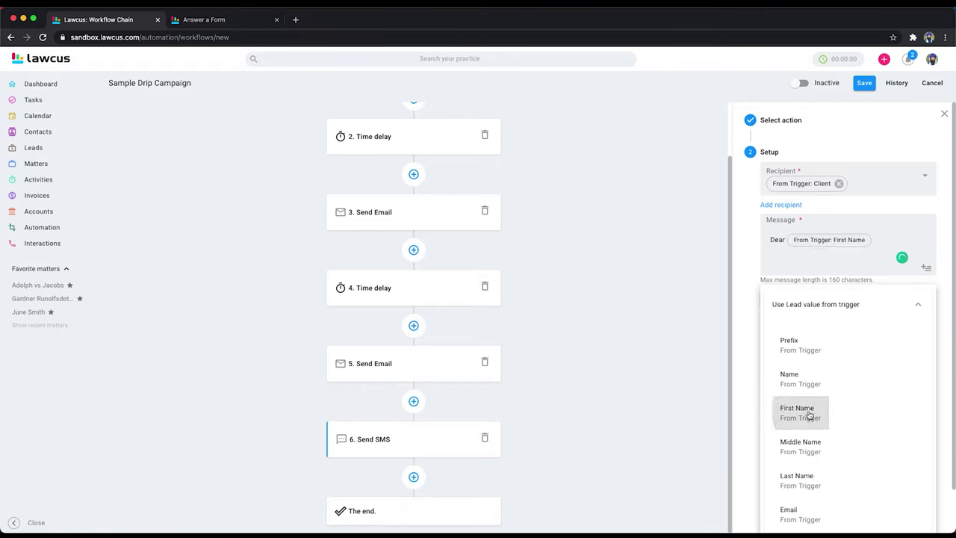
pyautogui.click(883, 244)
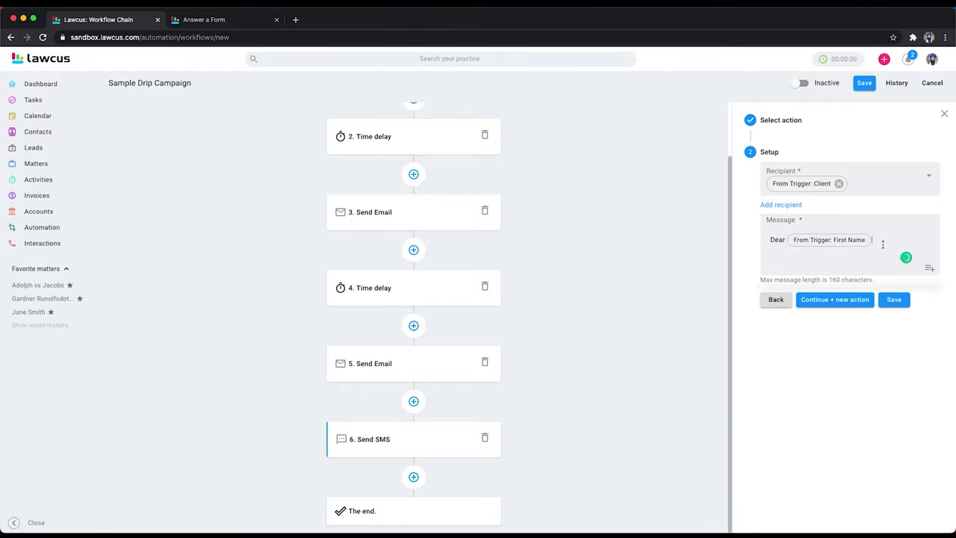
pyautogui.write(',')
pyautogui.press('Return')
pyautogui.press('Return')
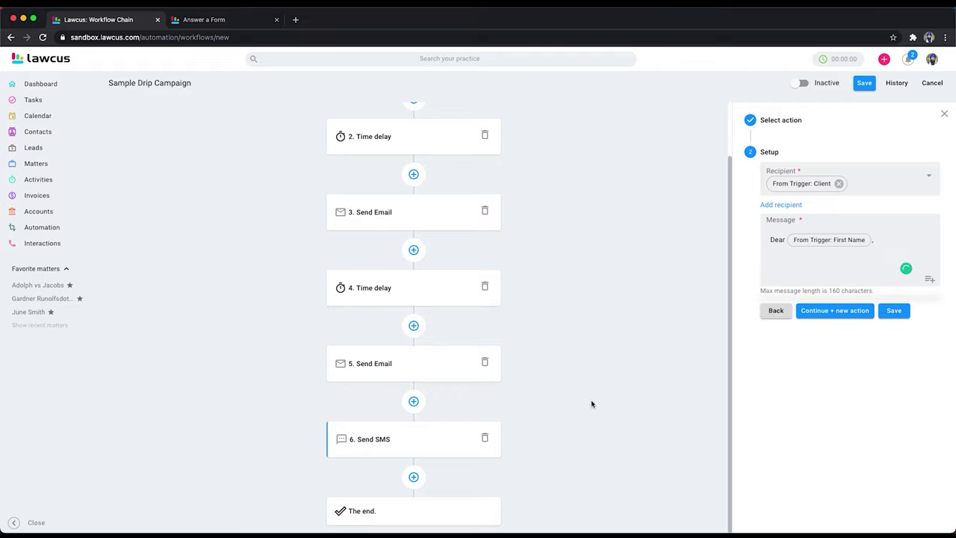
pyautogui.click(414, 477)
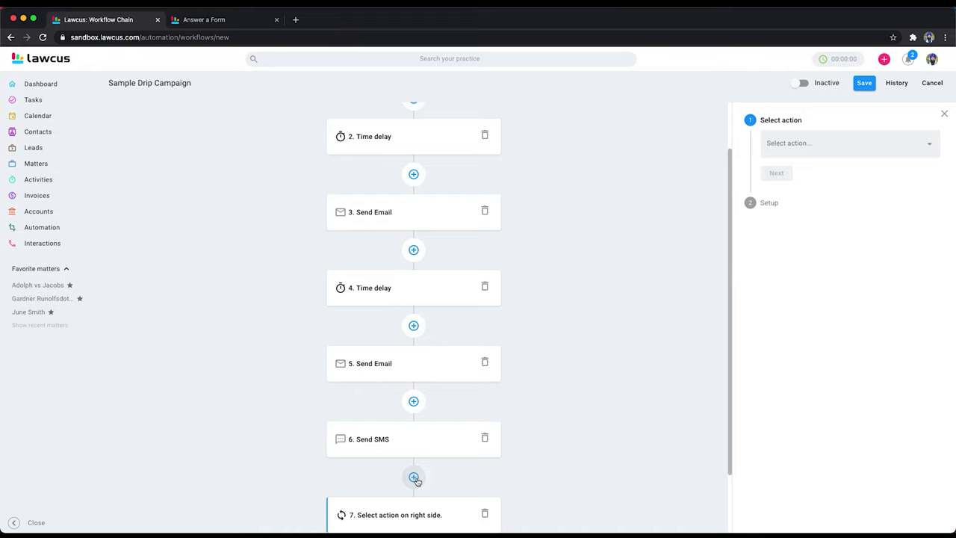
# Make step 7 a Time delay of type 'Delay until a day or time'
pyautogui.click(819, 148)
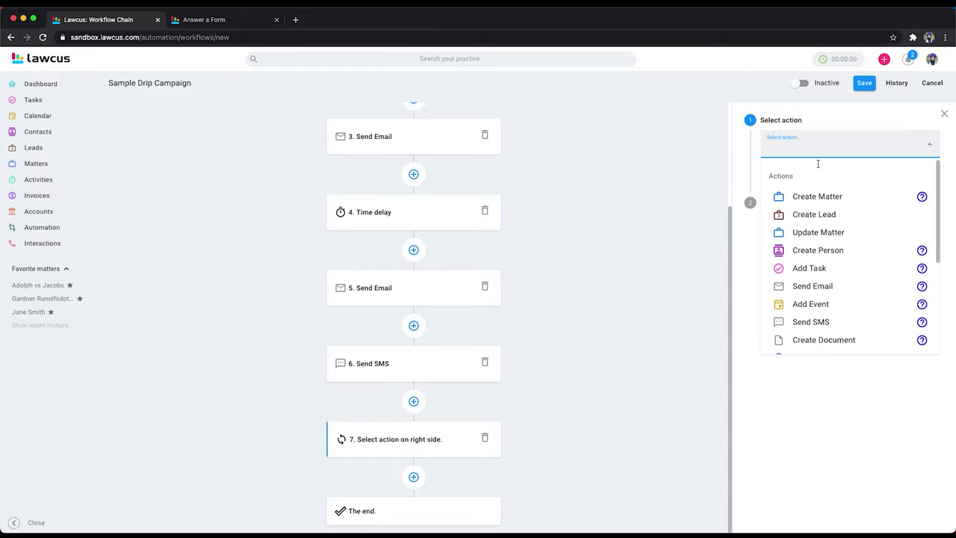
pyautogui.scroll(-2, 834, 306)
pyautogui.scroll(-3, 835, 307)
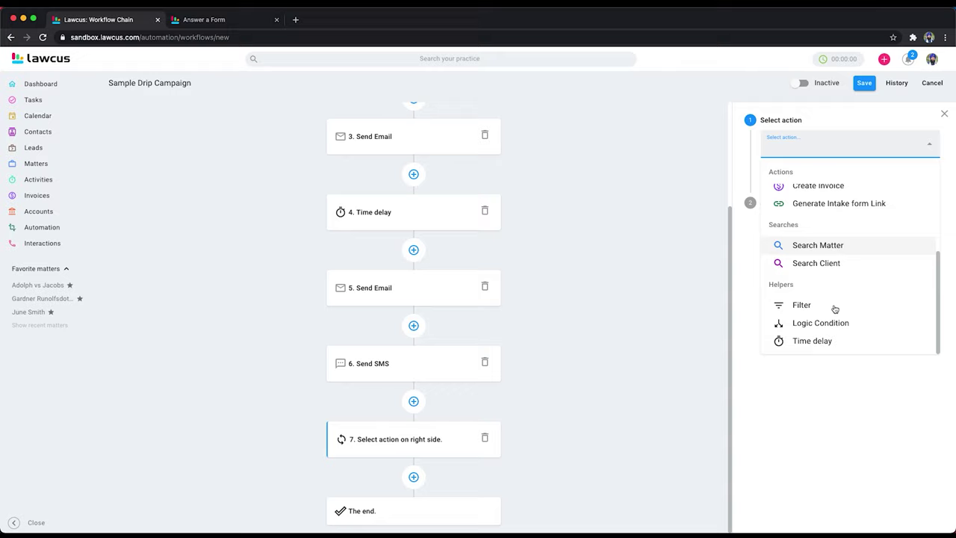
pyautogui.click(833, 342)
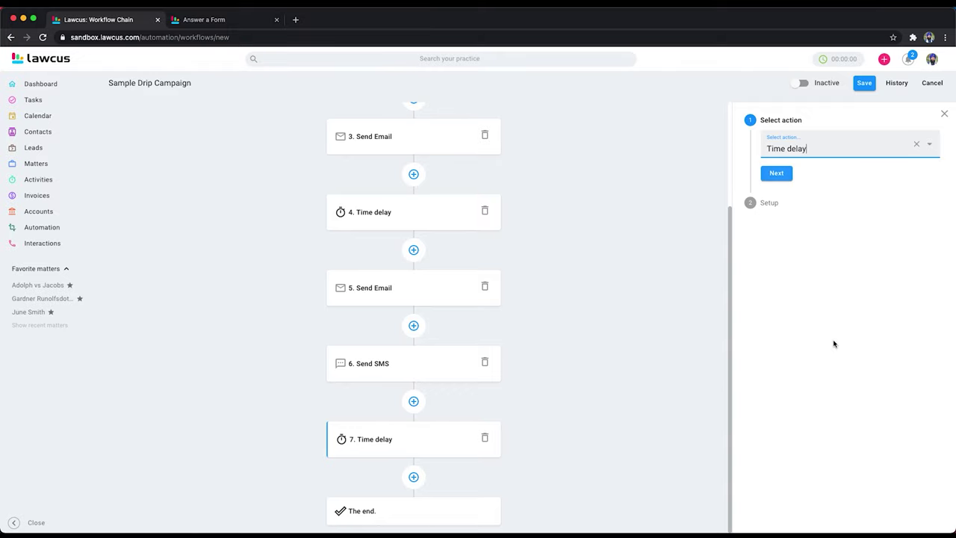
pyautogui.click(776, 174)
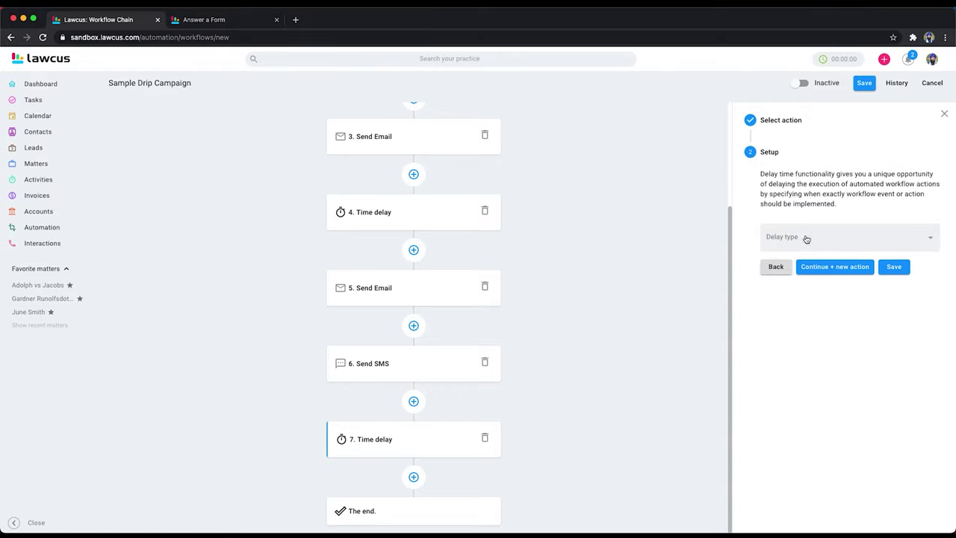
pyautogui.click(807, 238)
pyautogui.click(797, 256)
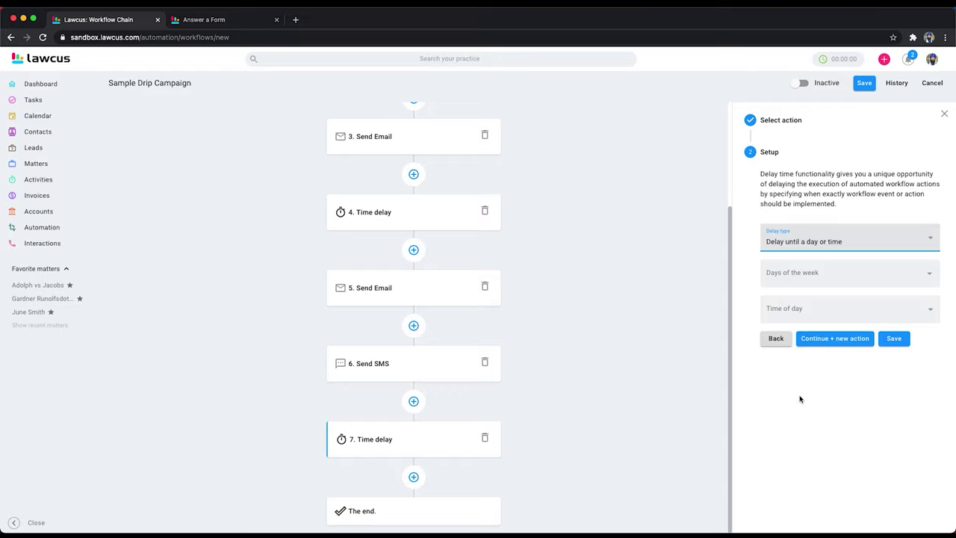
# Set the delay days to Tuesday and Thursday at 08:00 AM
pyautogui.click(801, 275)
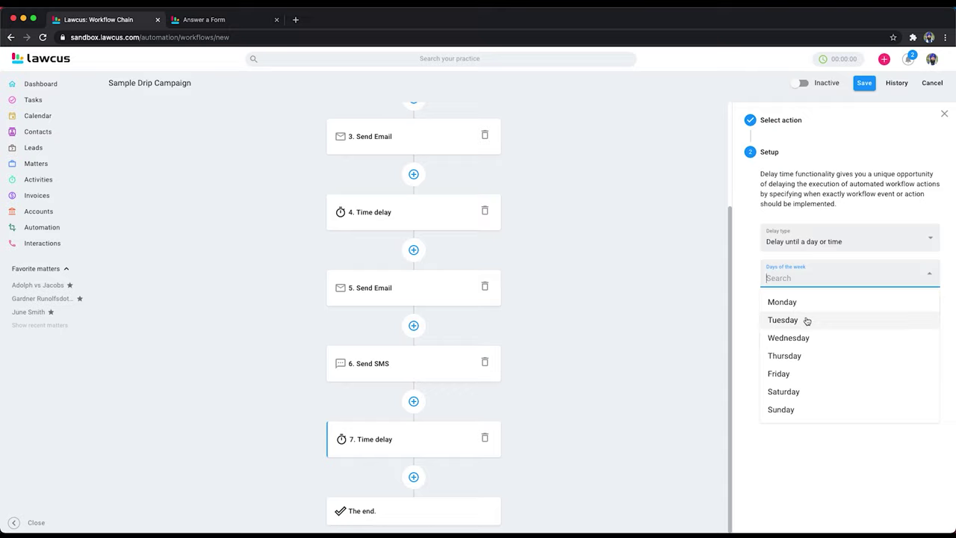
pyautogui.click(806, 320)
pyautogui.click(807, 319)
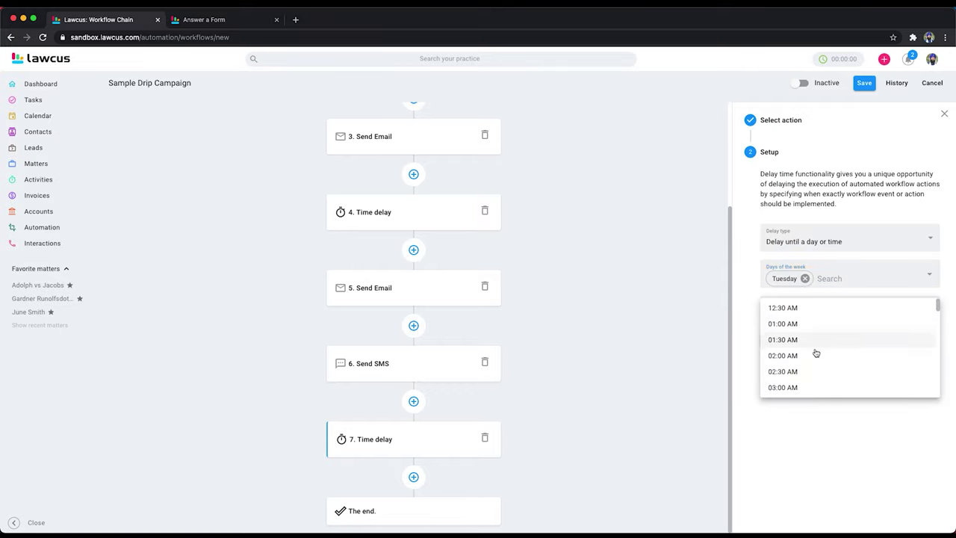
pyautogui.scroll(-5, 815, 352)
pyautogui.click(801, 336)
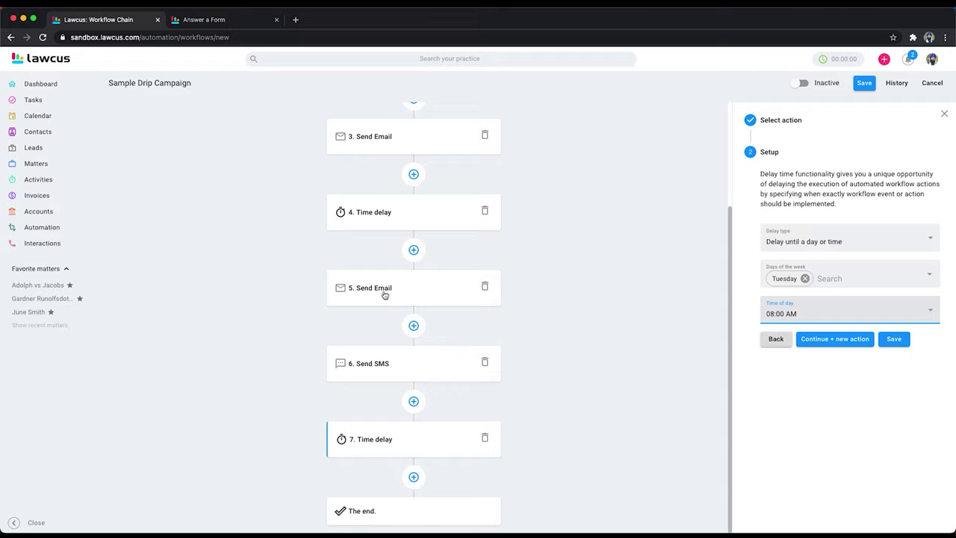
pyautogui.click(862, 279)
pyautogui.moveTo(858, 278)
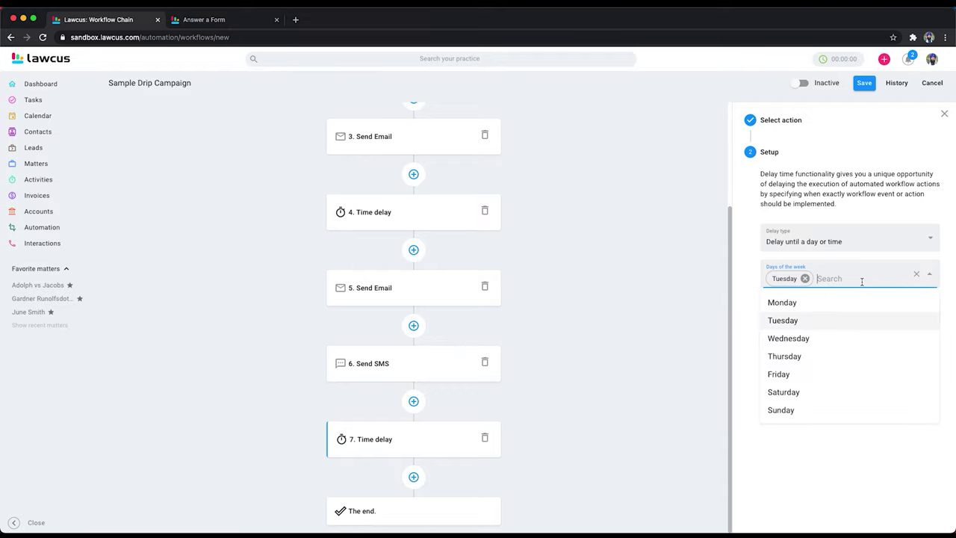
pyautogui.click(788, 358)
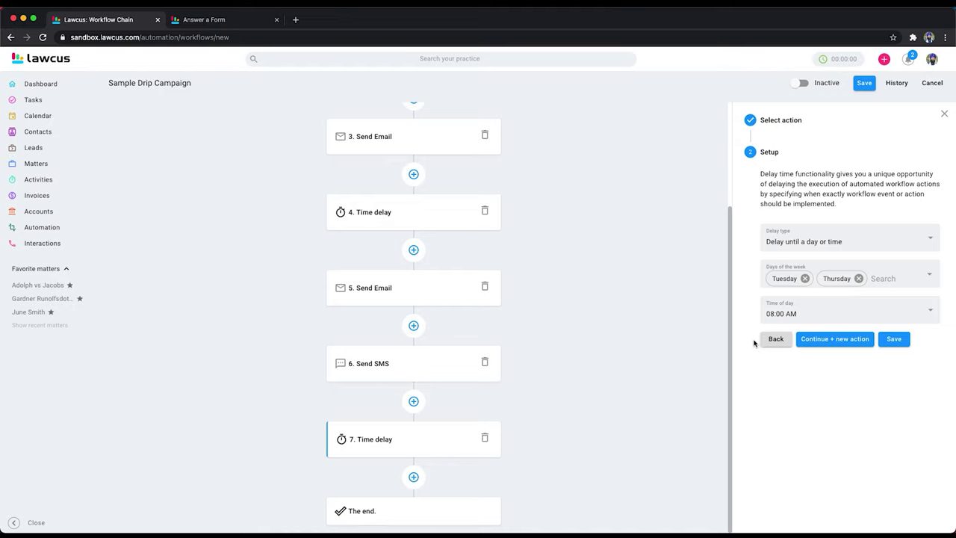
# Add a new step 8 as an Add Task action
pyautogui.click(828, 340)
pyautogui.click(792, 143)
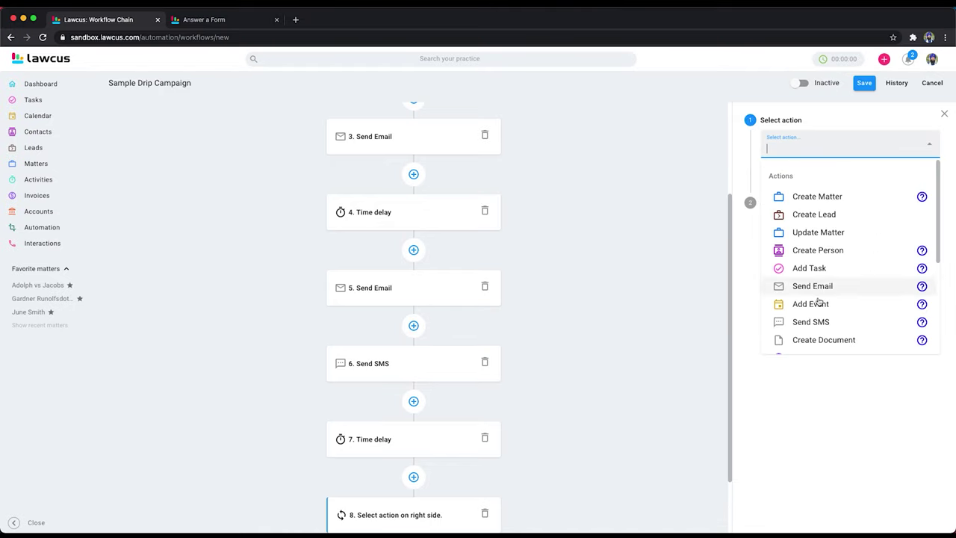
pyautogui.scroll(-2, 817, 302)
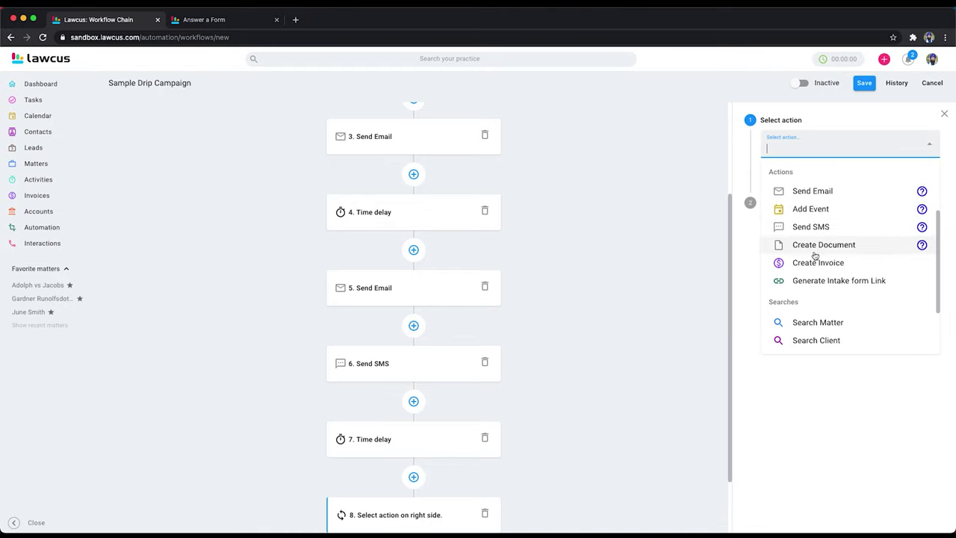
pyautogui.scroll(1, 821, 312)
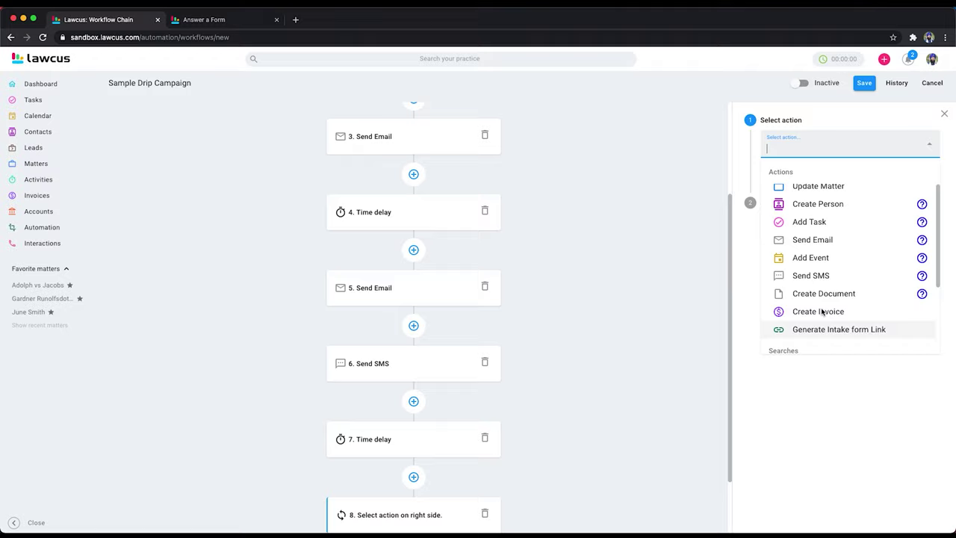
pyautogui.click(810, 222)
pyautogui.click(778, 175)
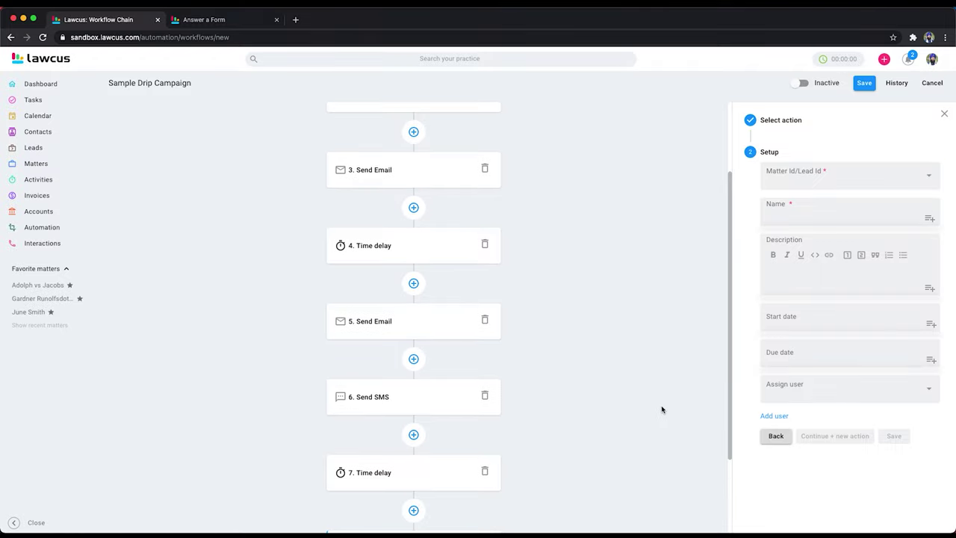